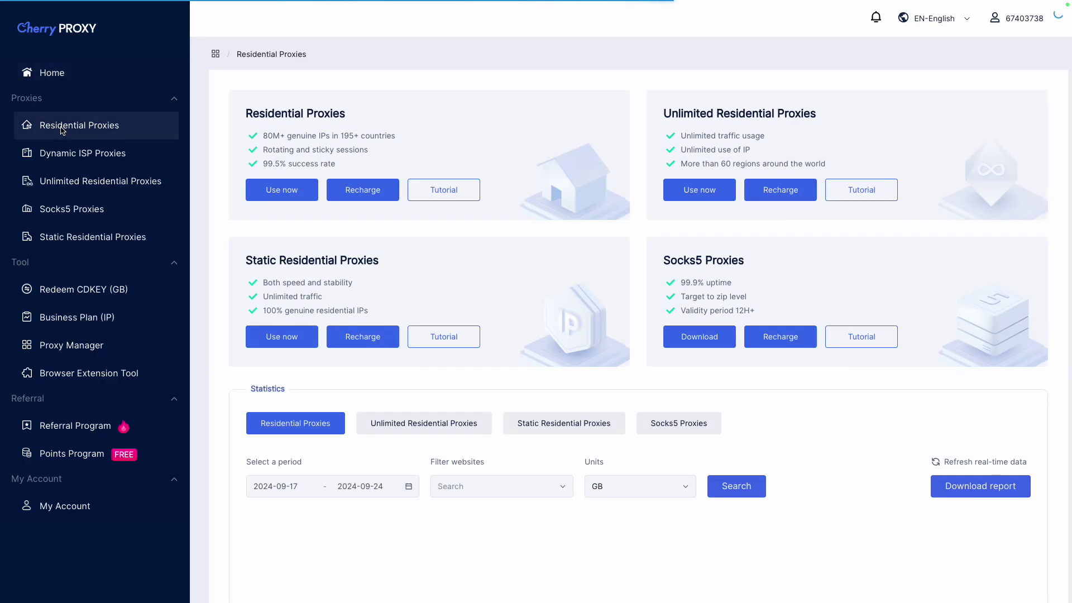
Connect to the youtube-watch-hours remote PC in Microsoft Remote Desktop, accepting the certificate warning.
mouse_move(441, 590)
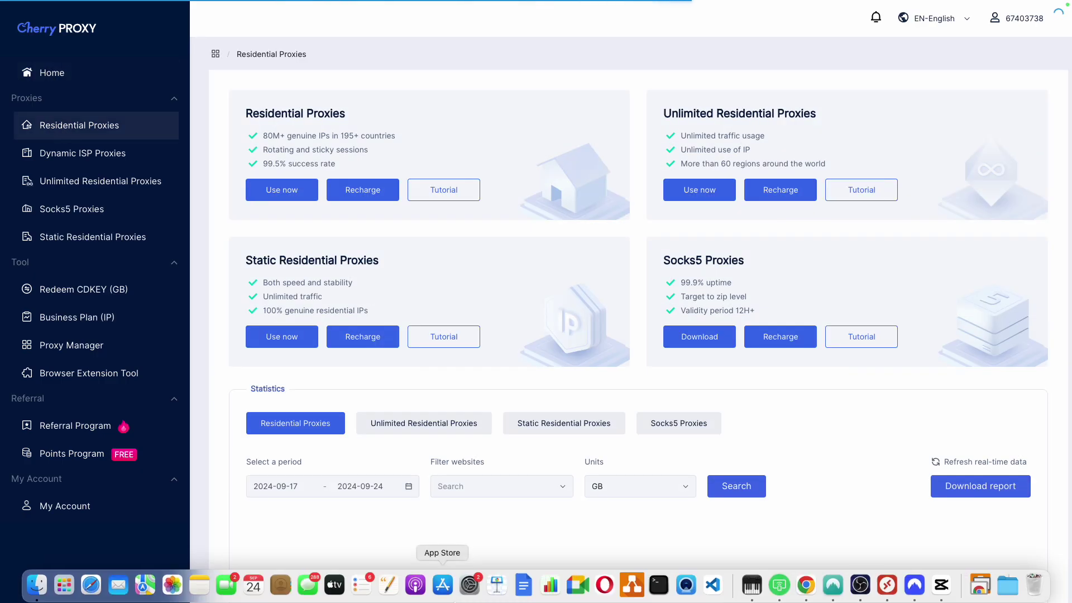
click(897, 589)
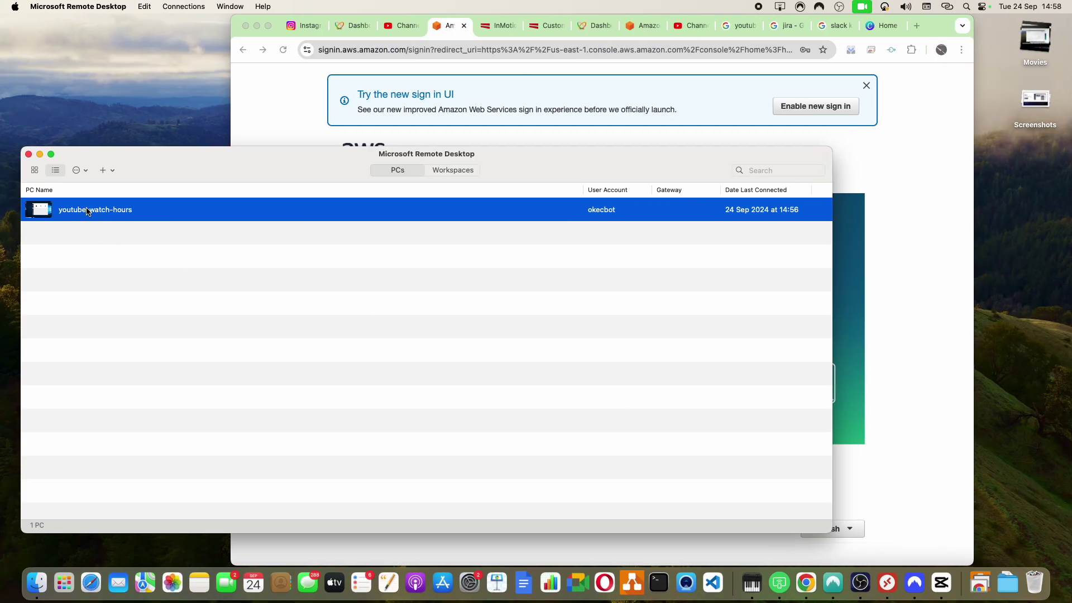
double_click(153, 213)
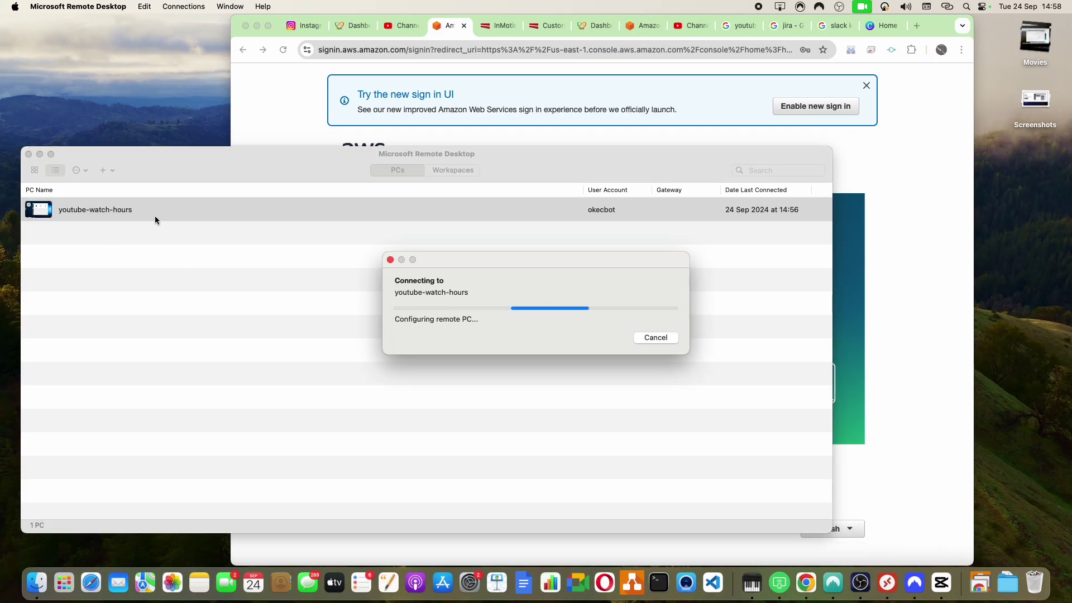
click(668, 346)
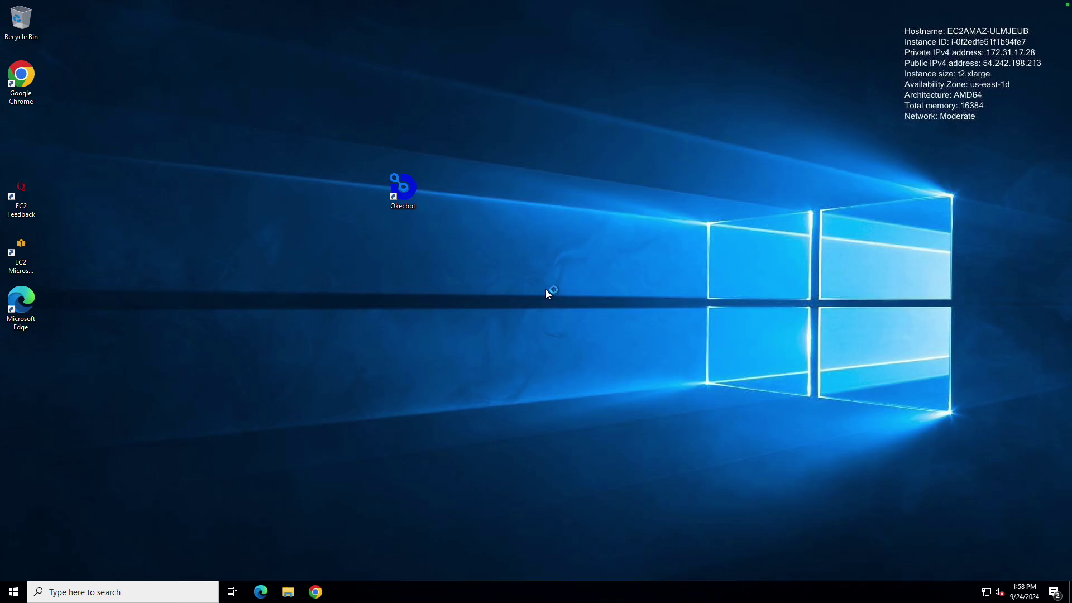
Launch Okecbot as administrator and advance past two onboarding pages to the API key setup.
right_click(400, 174)
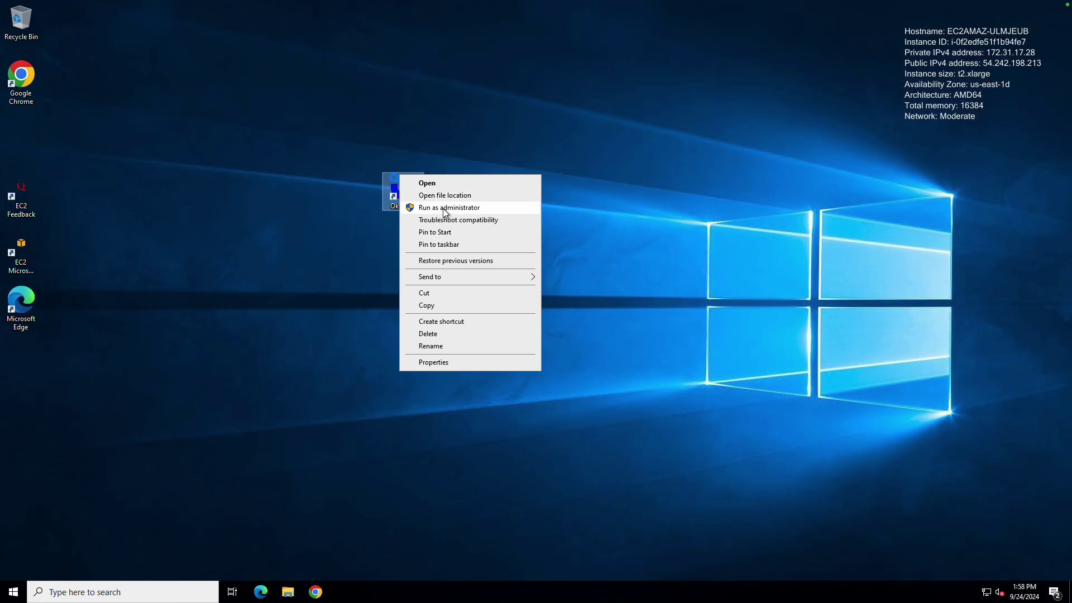
click(445, 208)
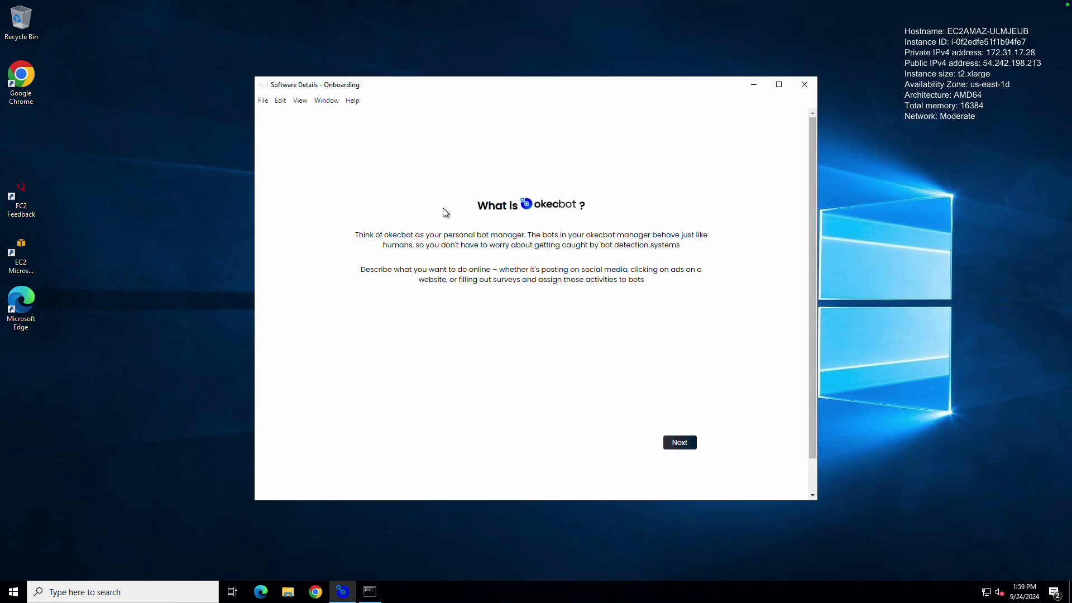
click(679, 444)
click(678, 443)
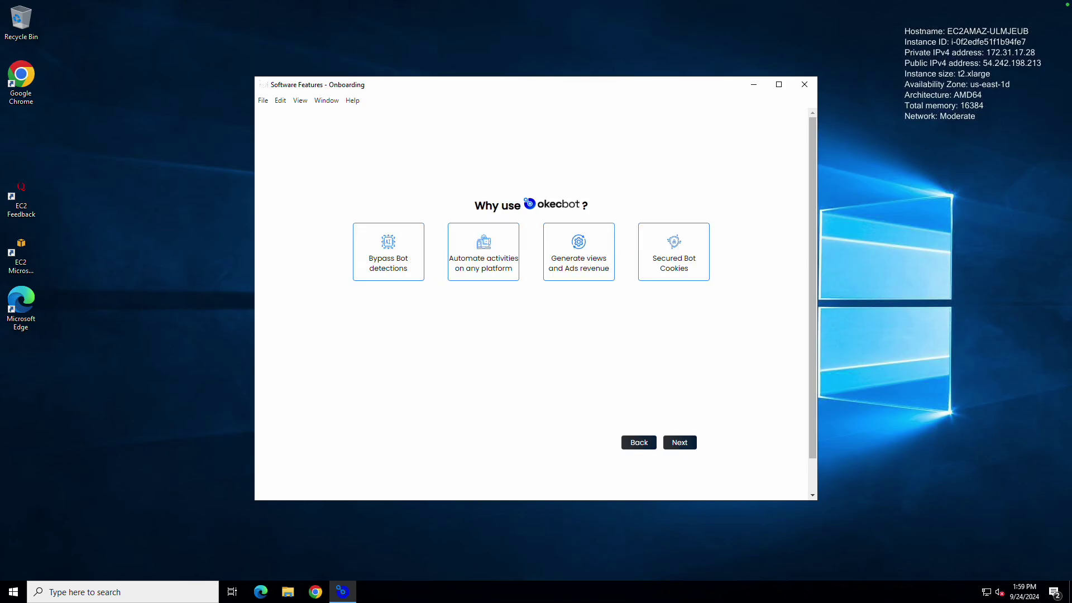
Enter the OkecBot API key in the key field and authenticate it.
click(590, 294)
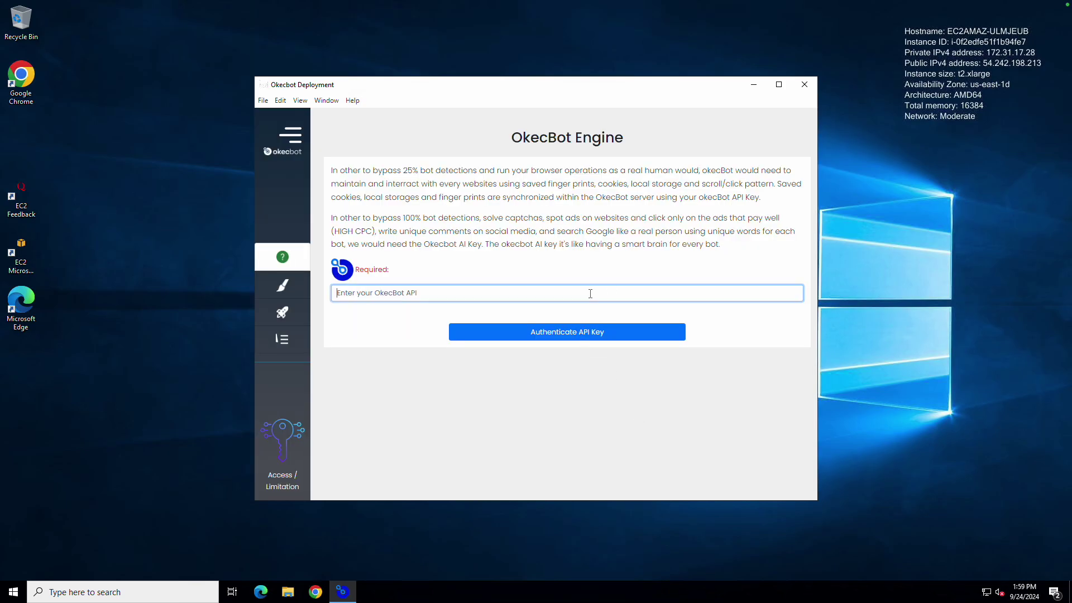
text(••)
click(581, 332)
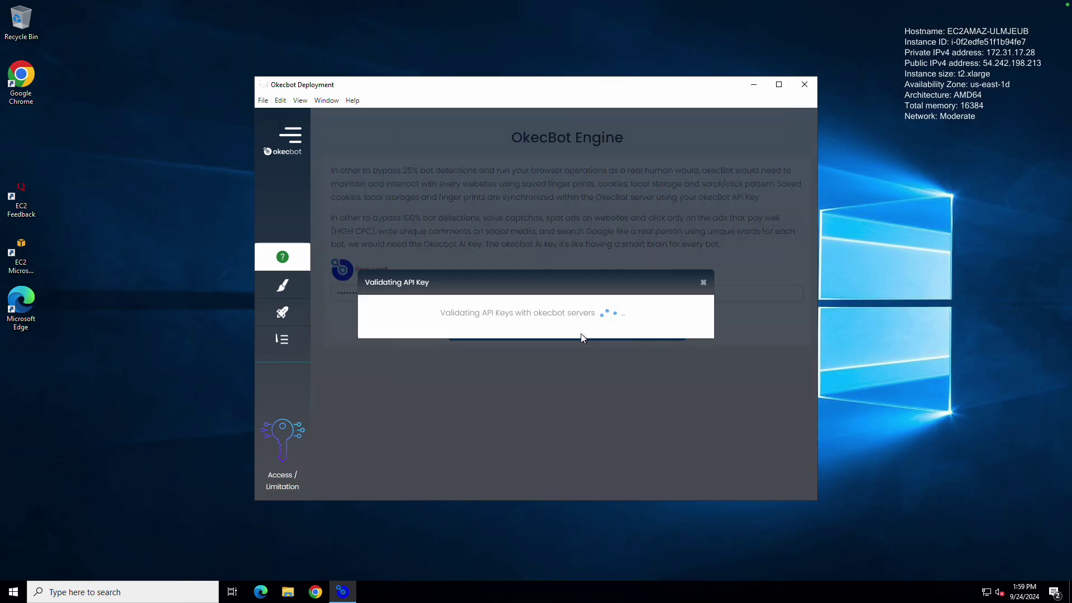
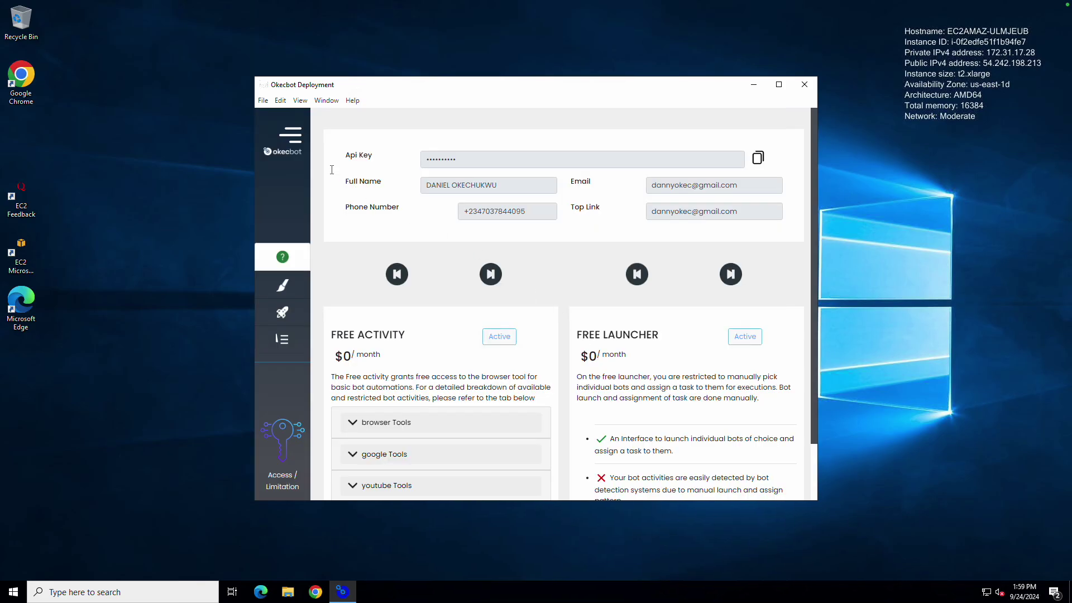
Launch the monetization-0001 bot (Samsung Galaxy S9+) from Manage Bots and confirm it.
click(299, 144)
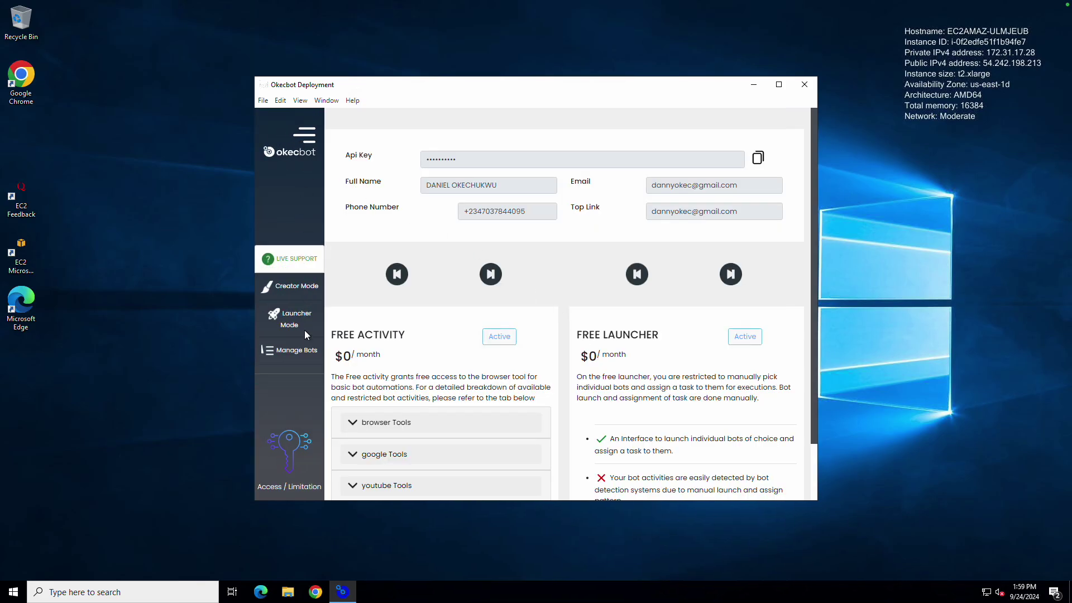
click(310, 351)
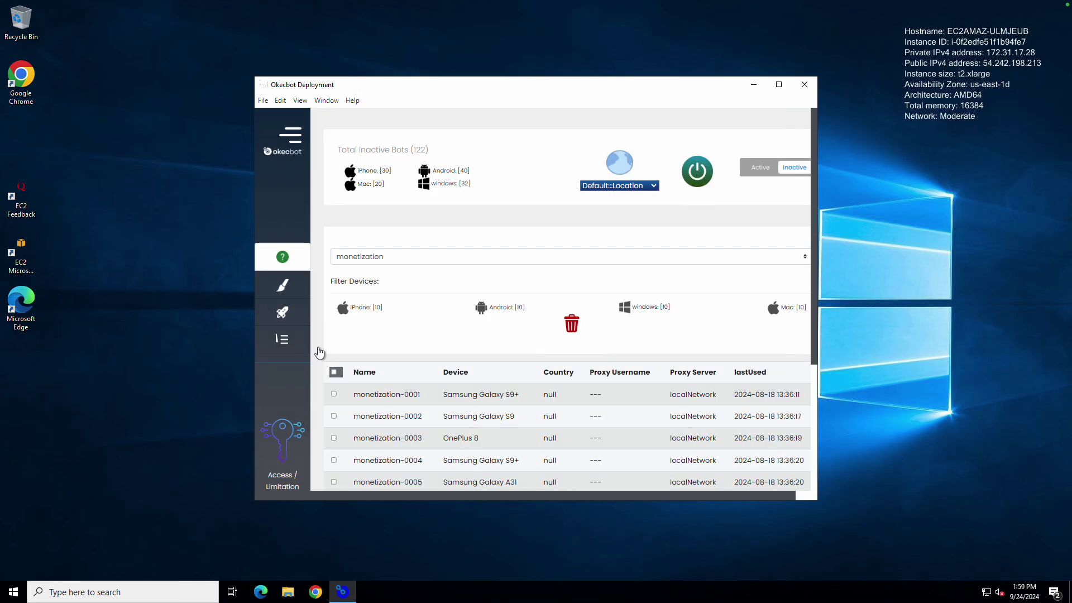
click(334, 397)
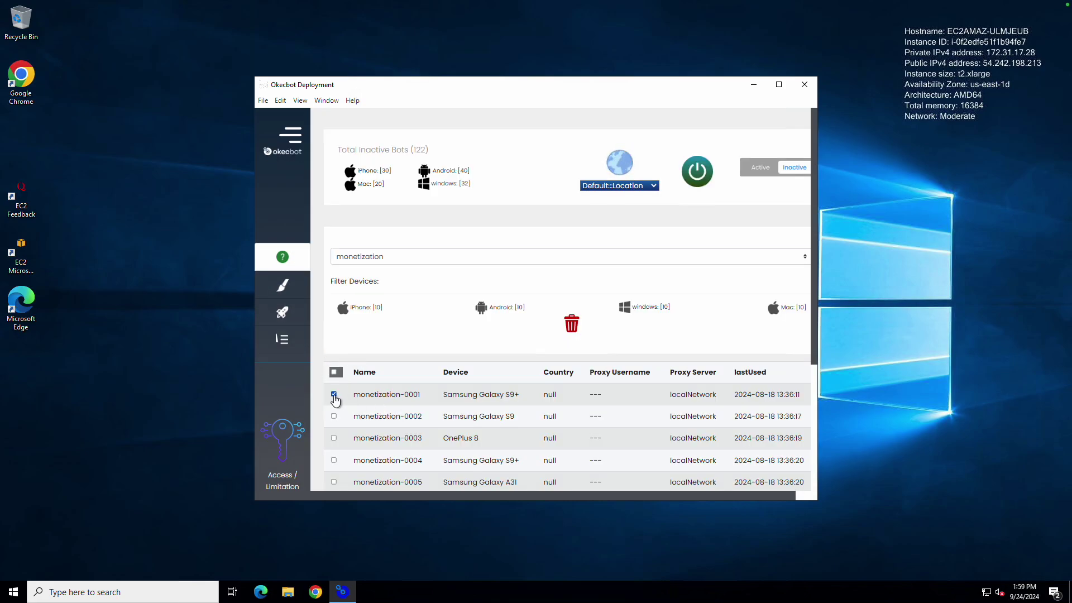
click(694, 174)
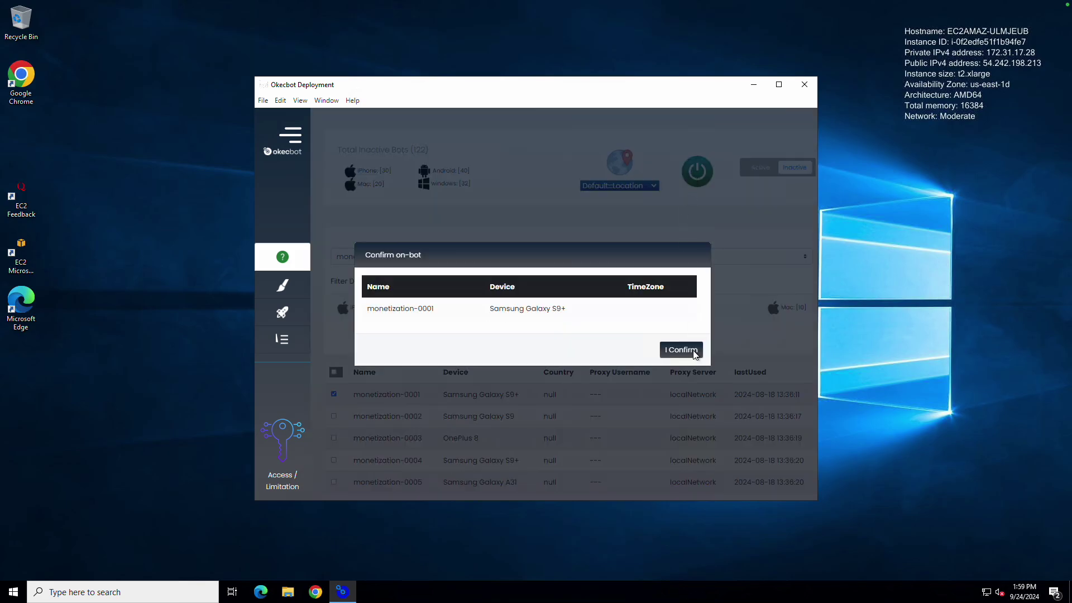
click(692, 350)
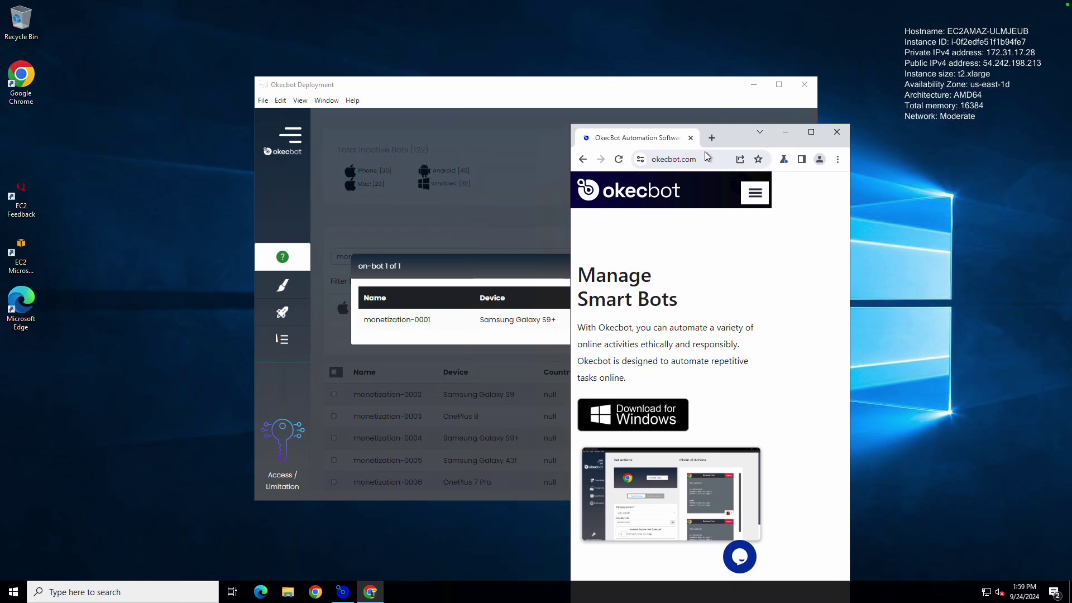
Check whoer.net in Chrome, showing IP 54.242.198.213, ISP Amazon.com, Ashburn, United States.
click(699, 159)
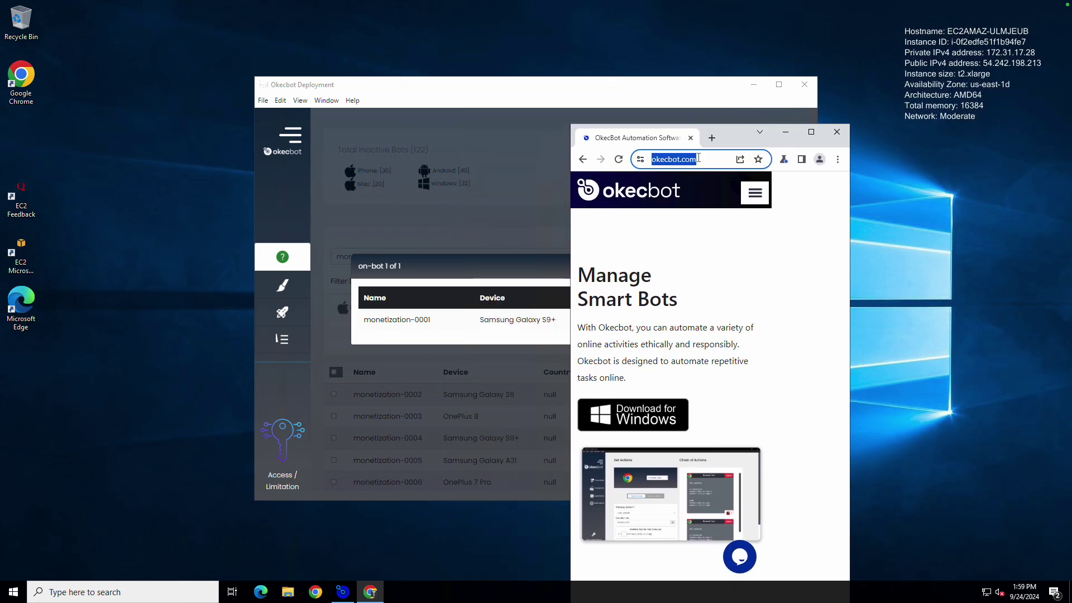
text(whoer)
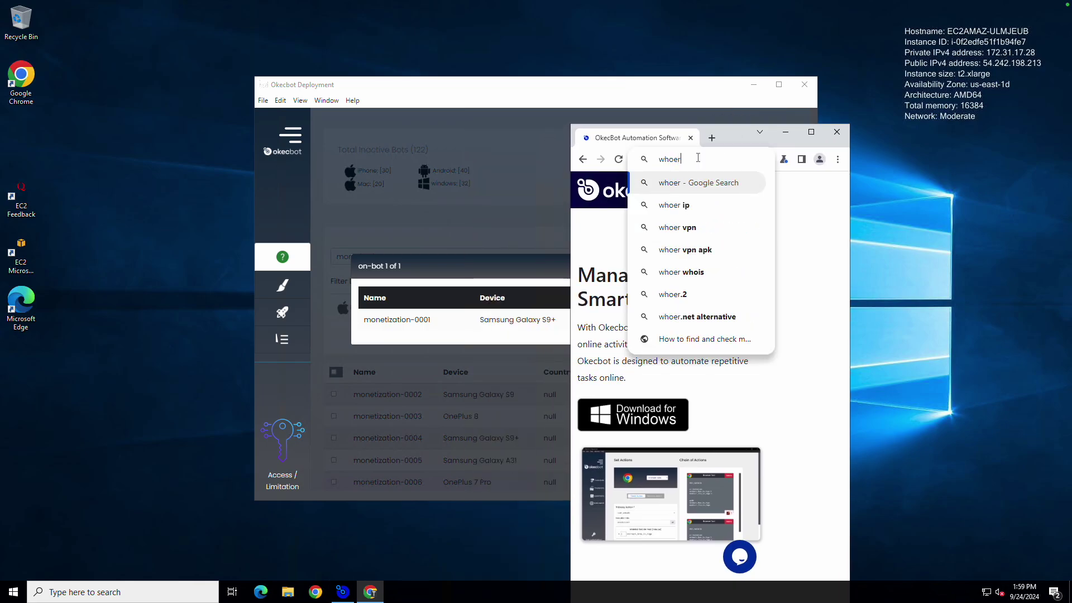
text(.net)
key(Return)
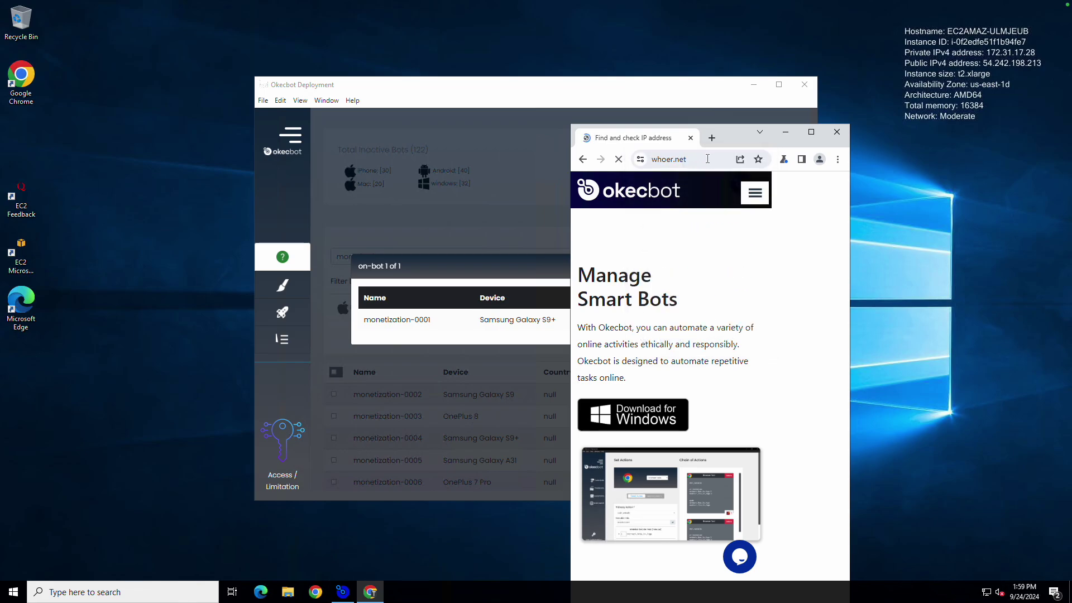
drag(693, 138, 533, 96)
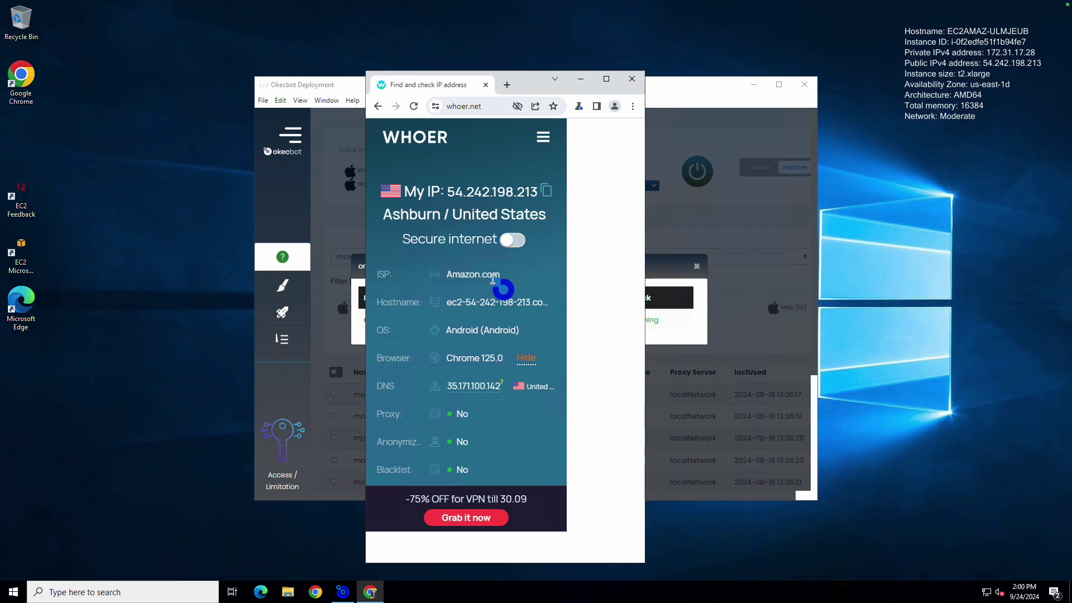
scroll(478, 332, down, 1)
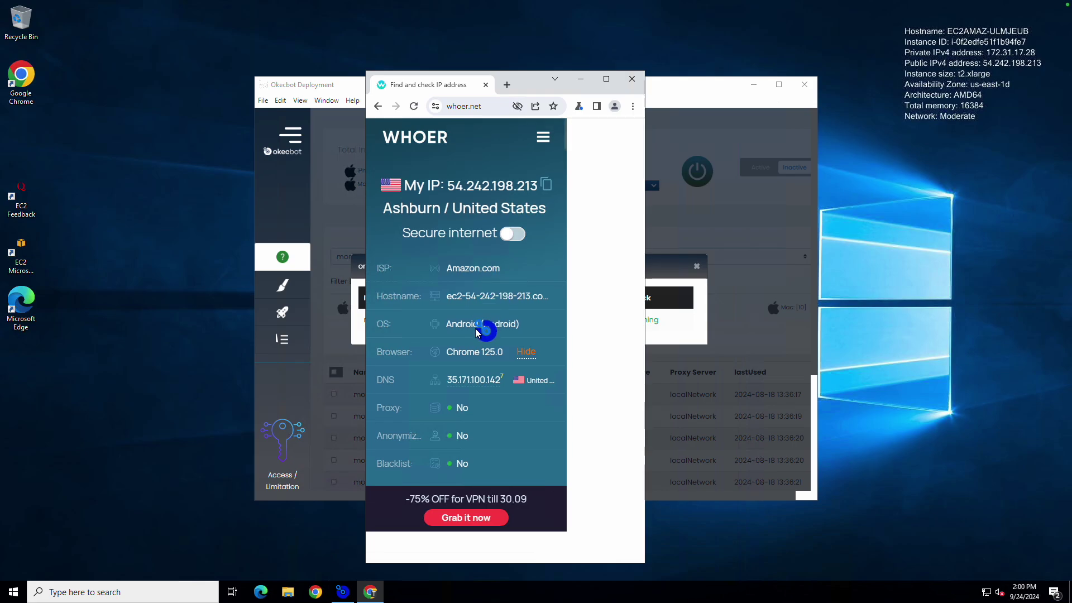
scroll(475, 328, down, 2)
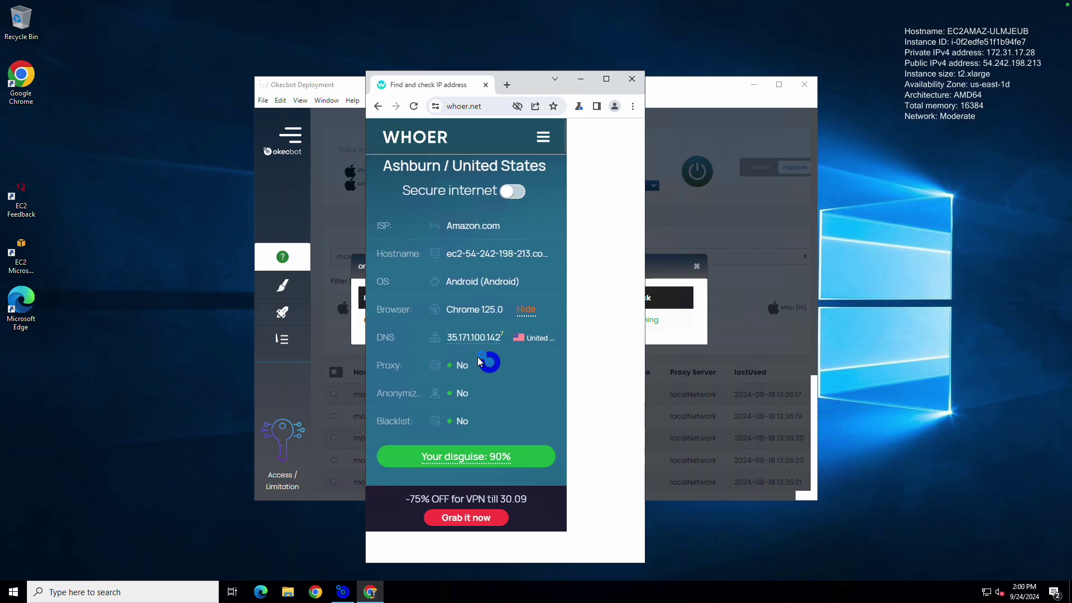
scroll(477, 362, up, 2)
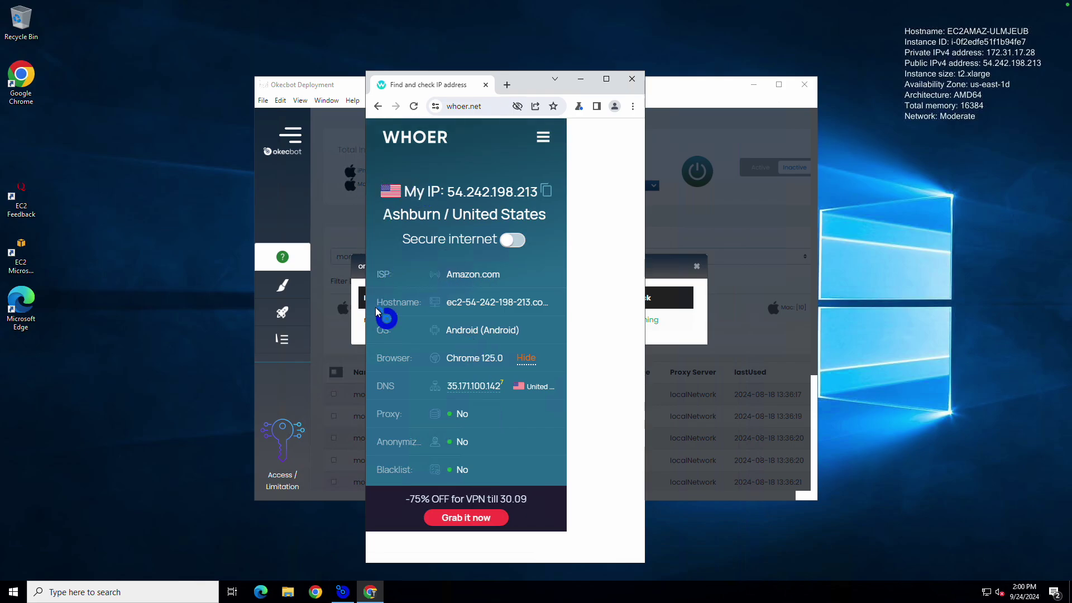
Close Chrome and the launch report, then choose Free Random Executor in Launcher Mode.
click(632, 81)
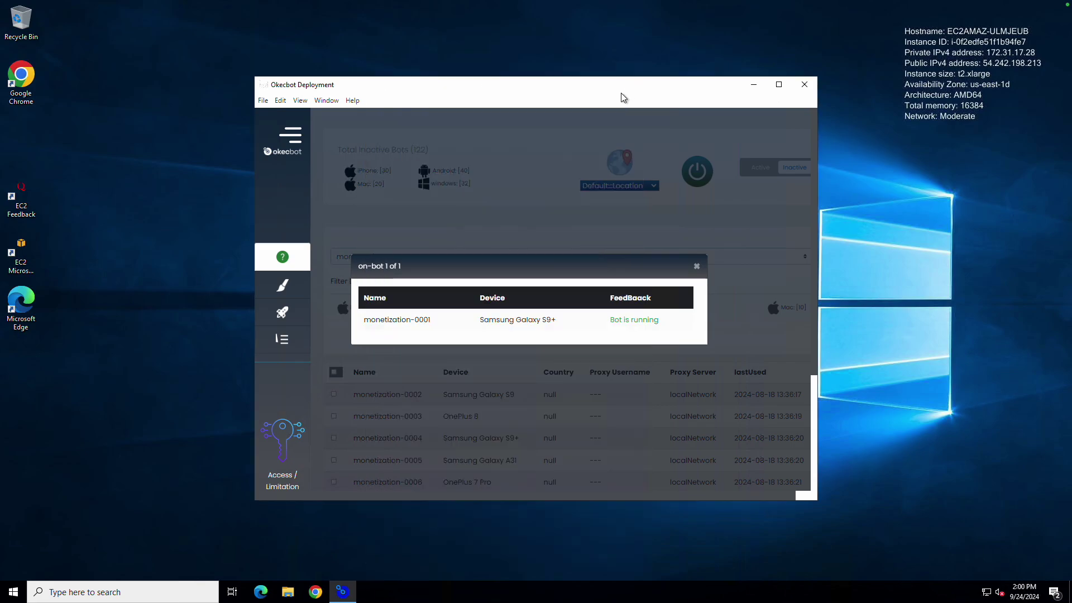
click(696, 267)
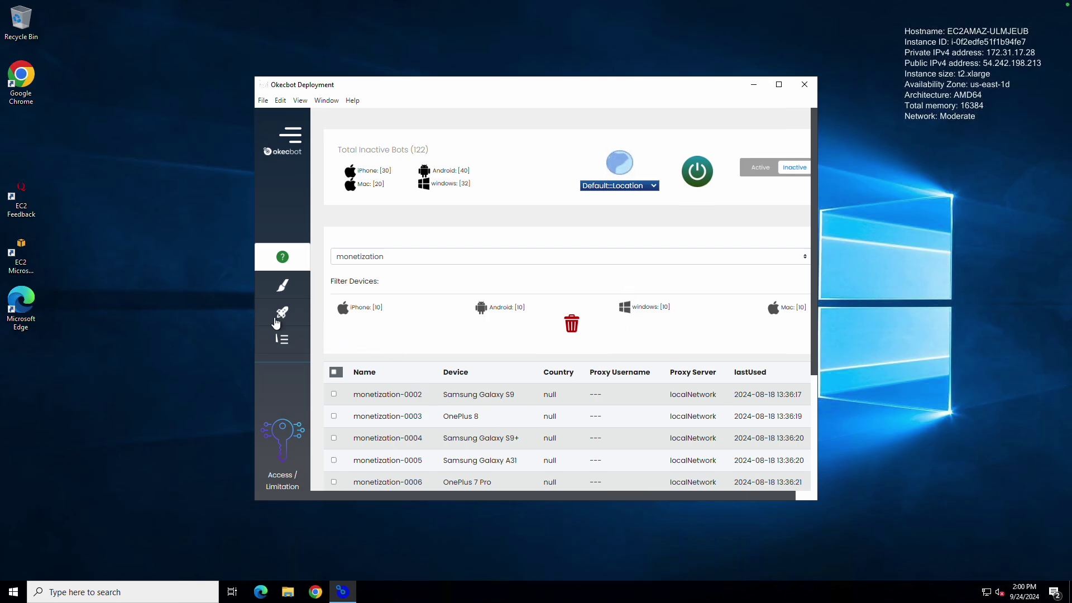
click(277, 323)
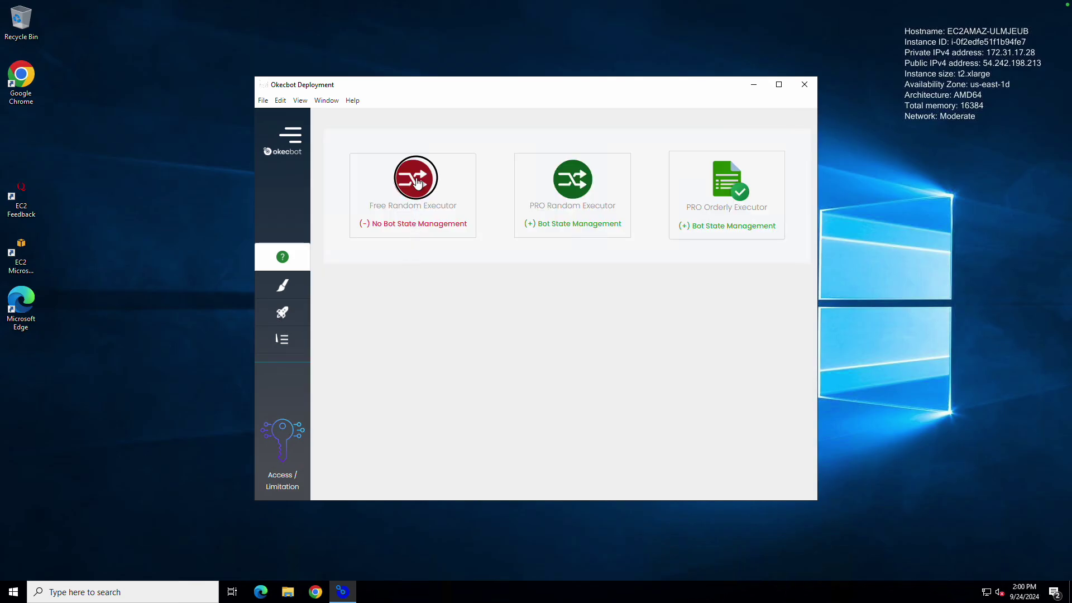
click(416, 180)
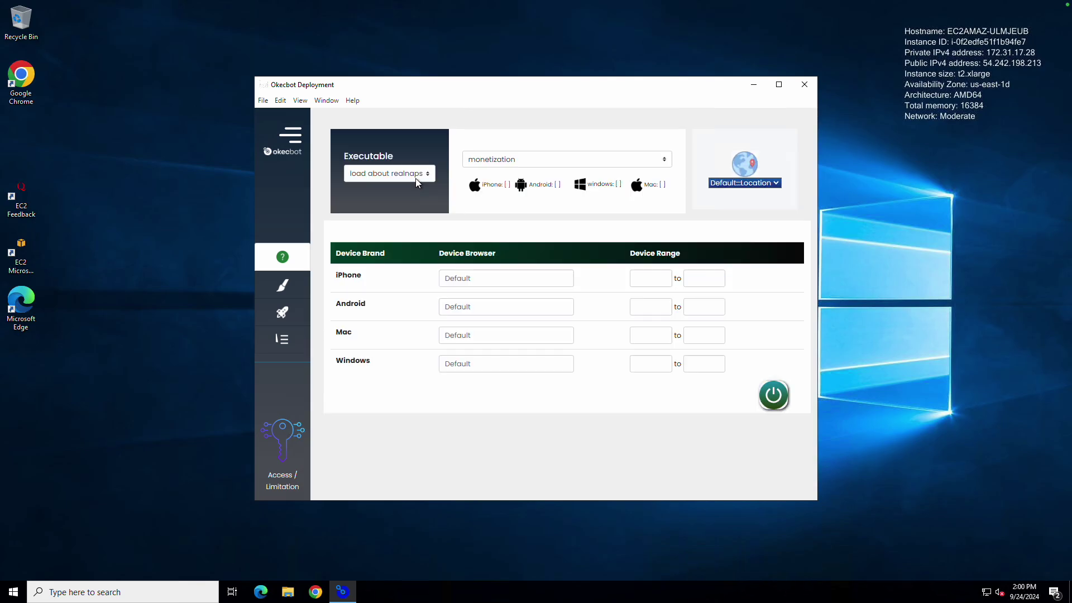
Enter an iPhone range of 2 to 3 and an Android range start of 2.
click(656, 288)
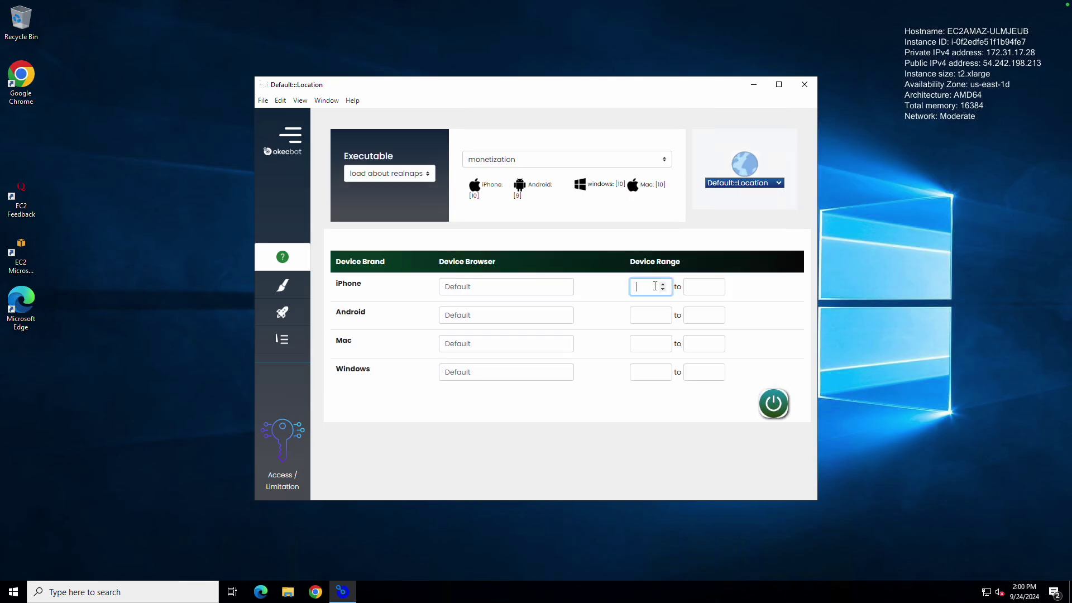
text(2)
key(Tab)
text(3)
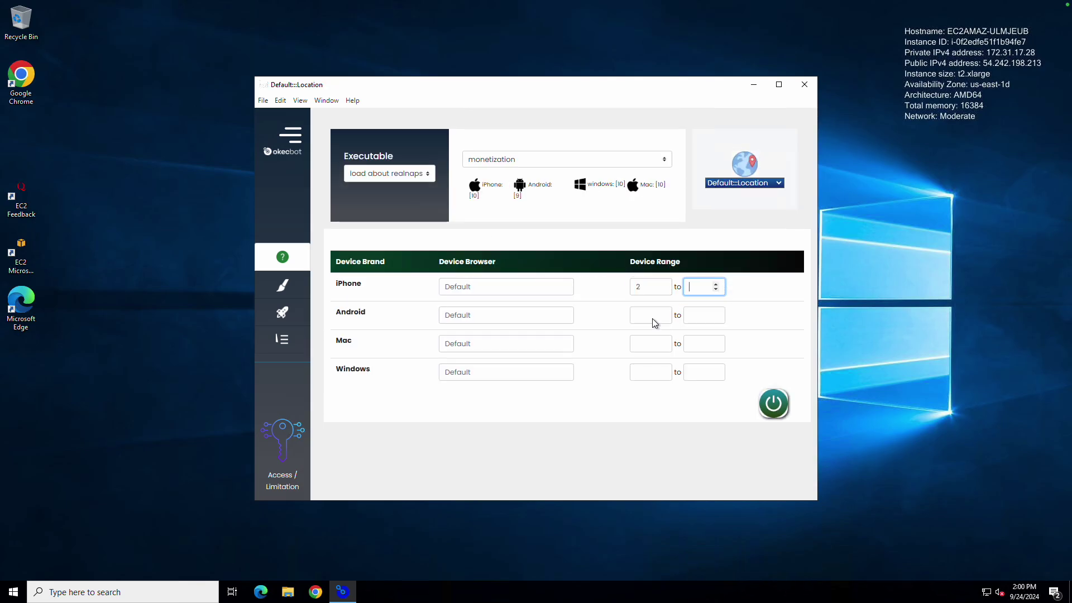
click(652, 313)
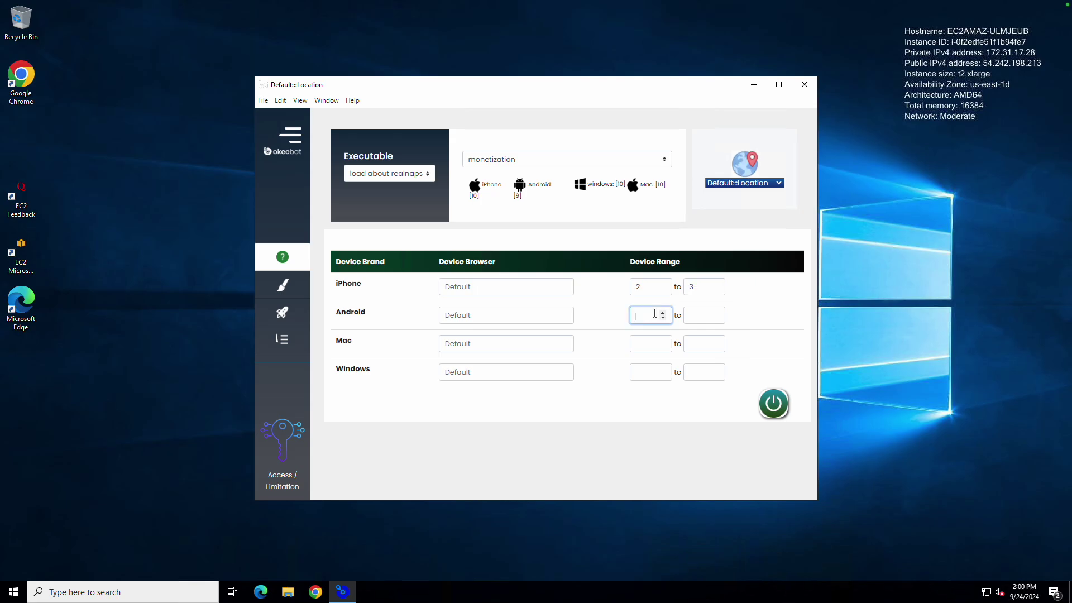
text(2)
key(Tab)
Finish the Android range at 3 and launch the Free Random Executor bots.
text(3)
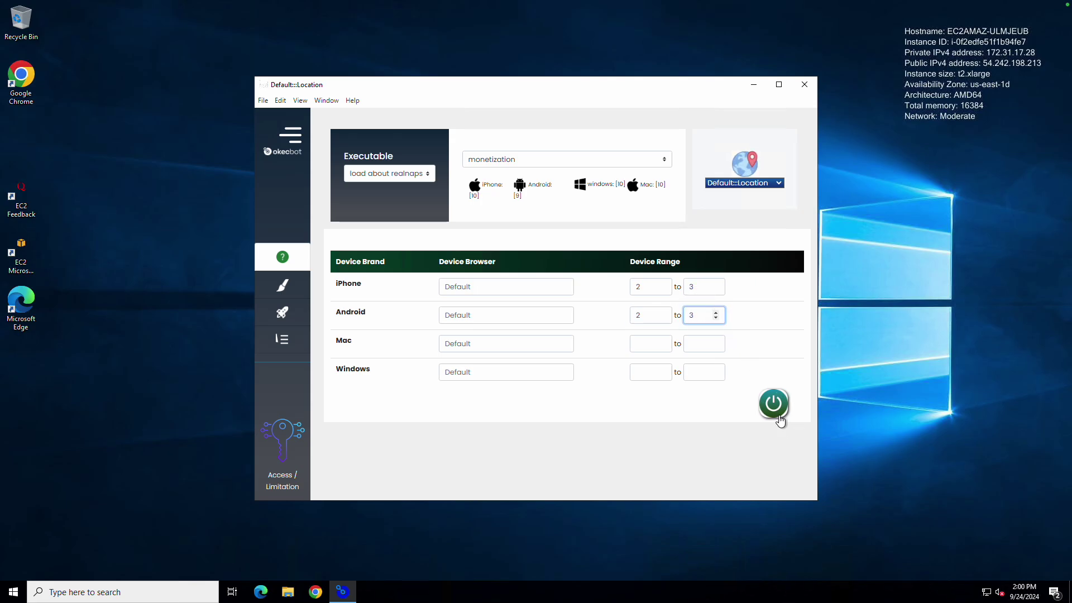
click(779, 416)
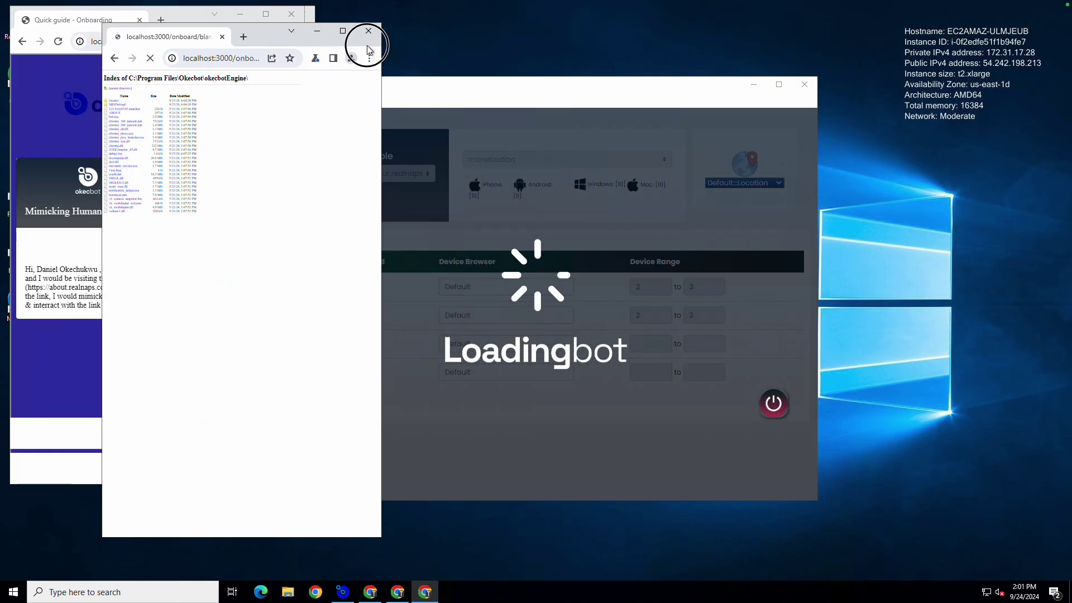
drag(369, 49, 667, 69)
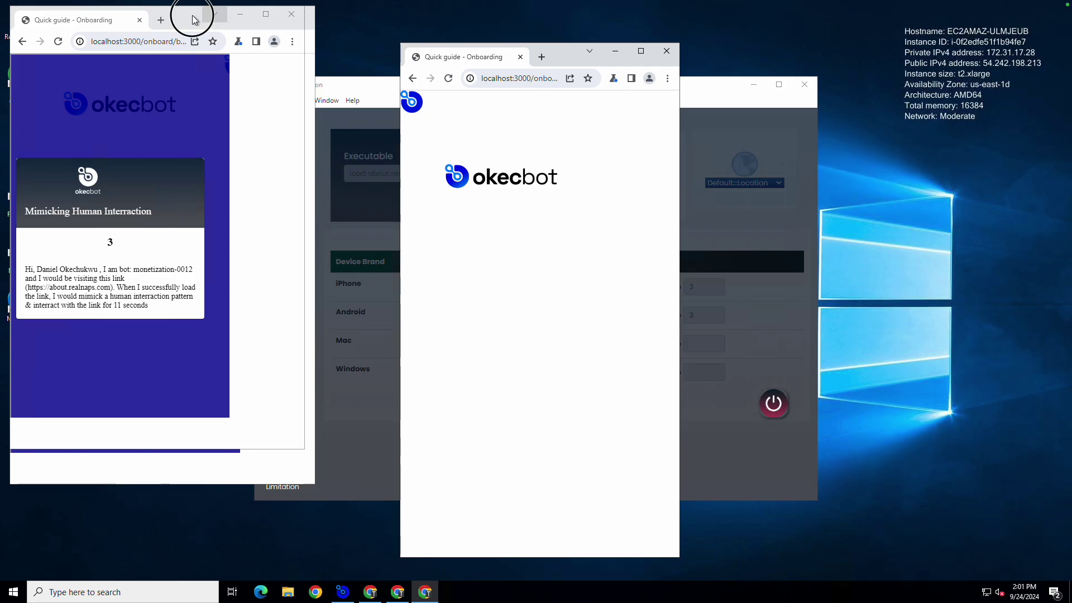
drag(281, 27, 967, 87)
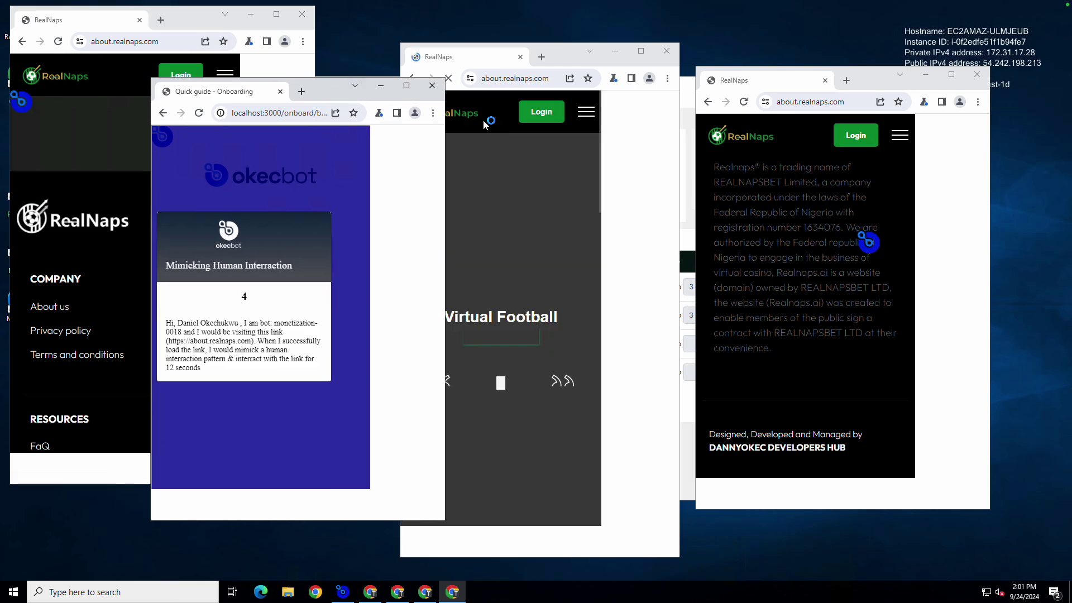
Stop the running bots and shut down all their browser windows.
click(687, 242)
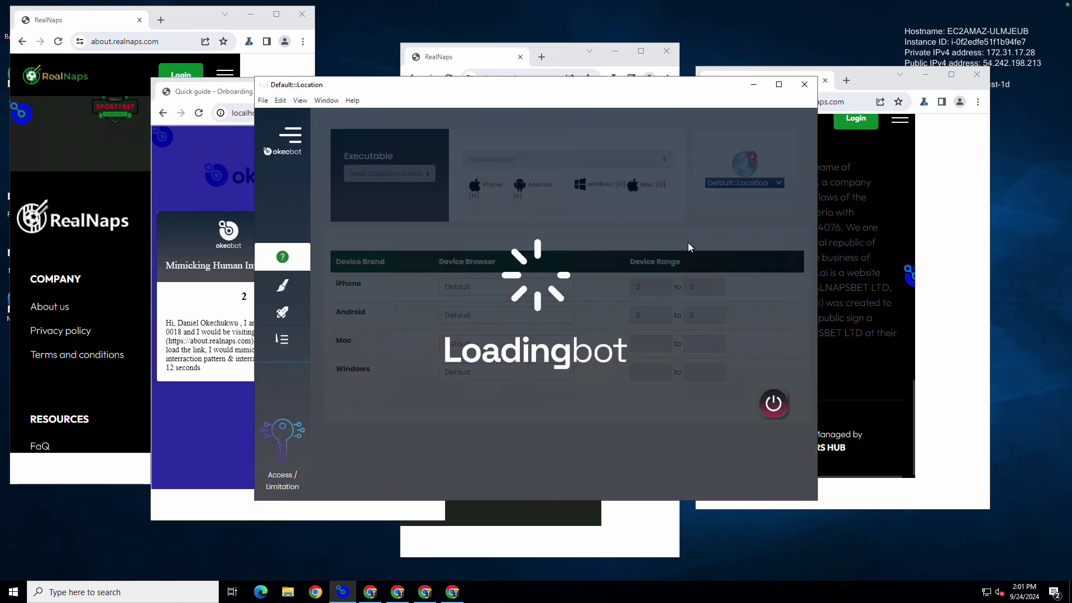
click(783, 409)
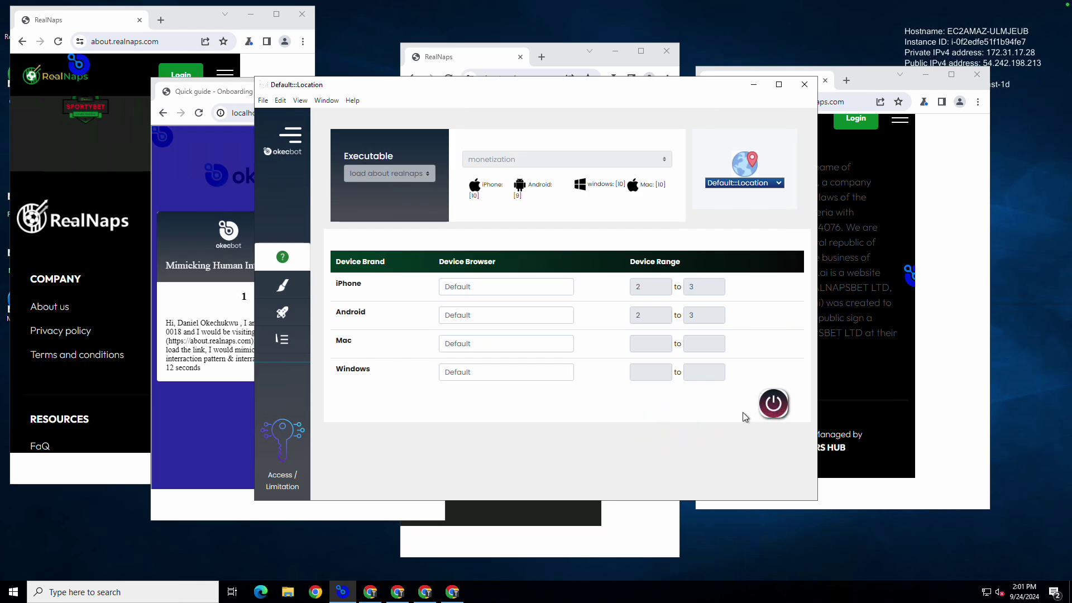
click(772, 404)
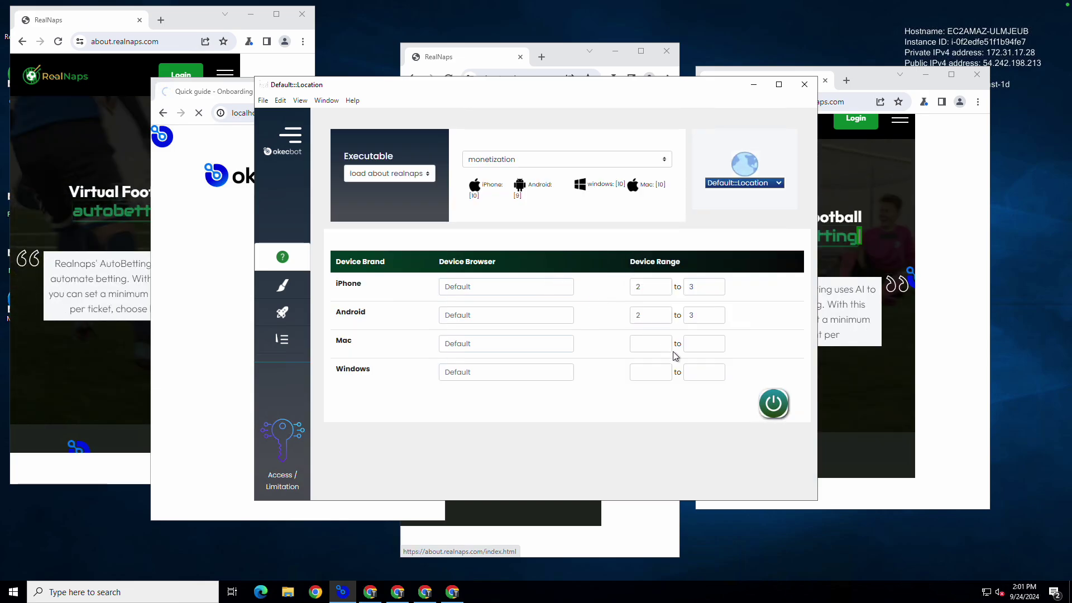
click(775, 404)
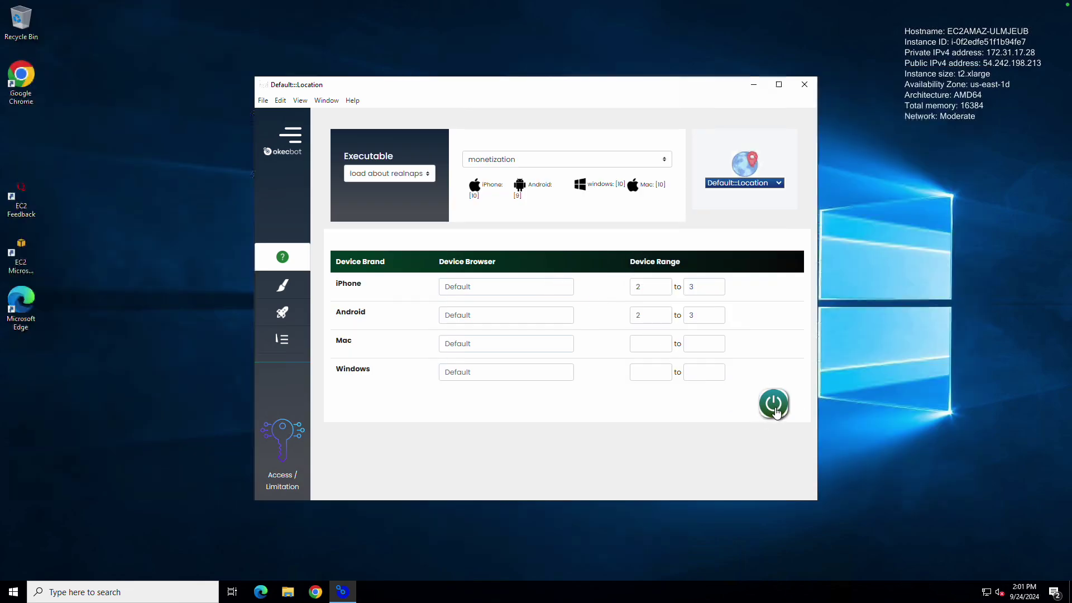
click(776, 410)
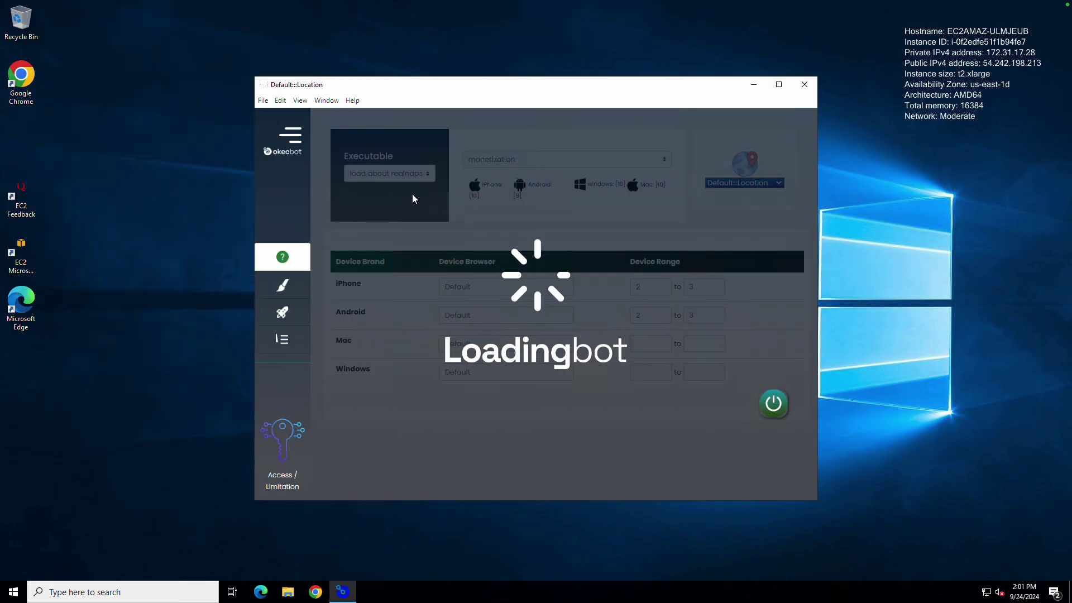
Select 'monetize task' as the executable and launch the bots.
click(380, 174)
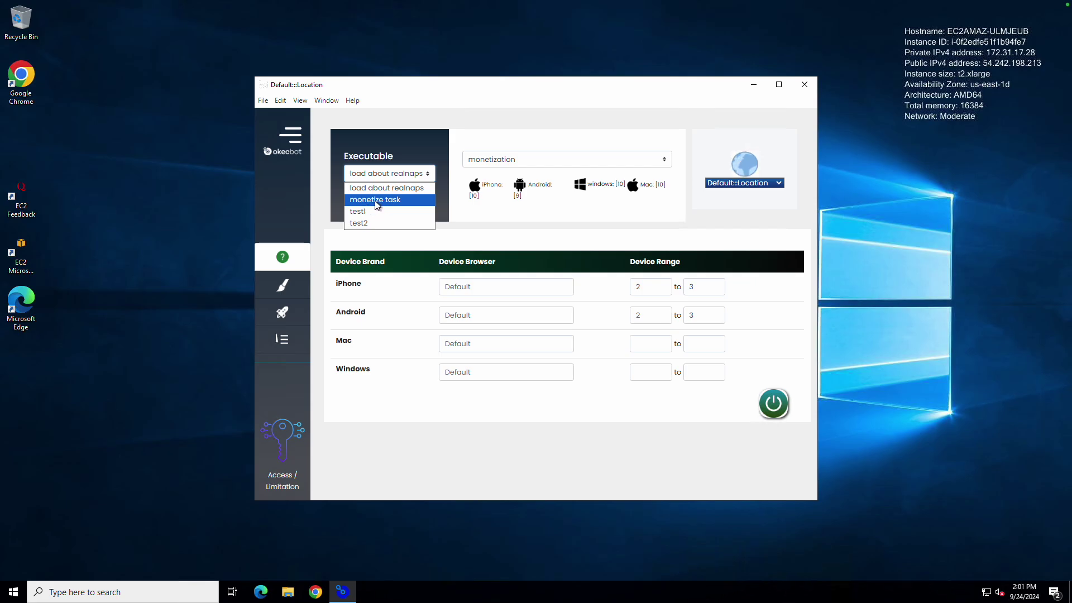
click(372, 136)
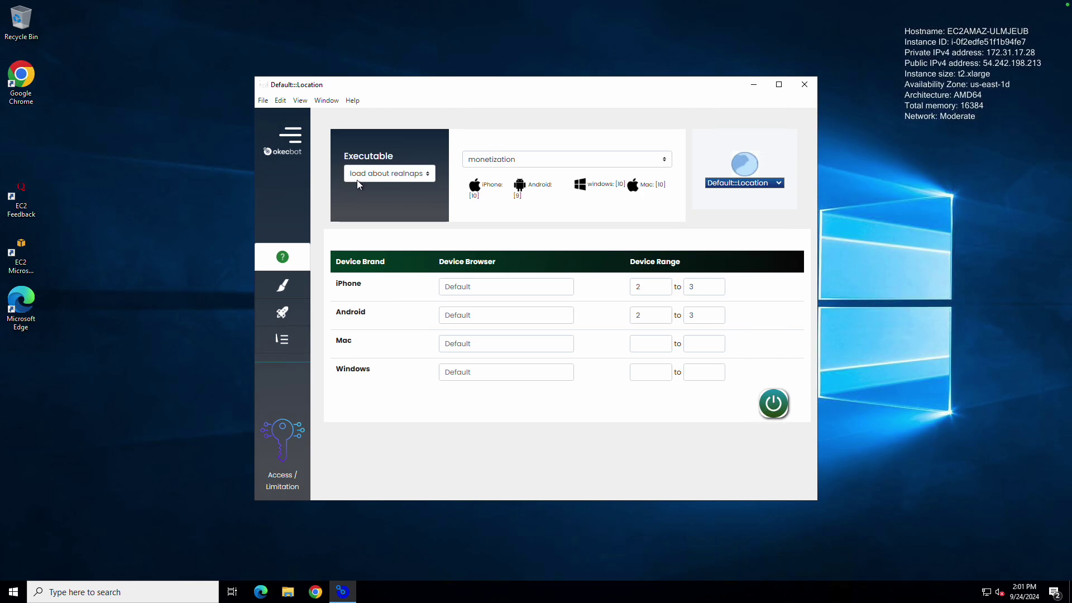
click(375, 176)
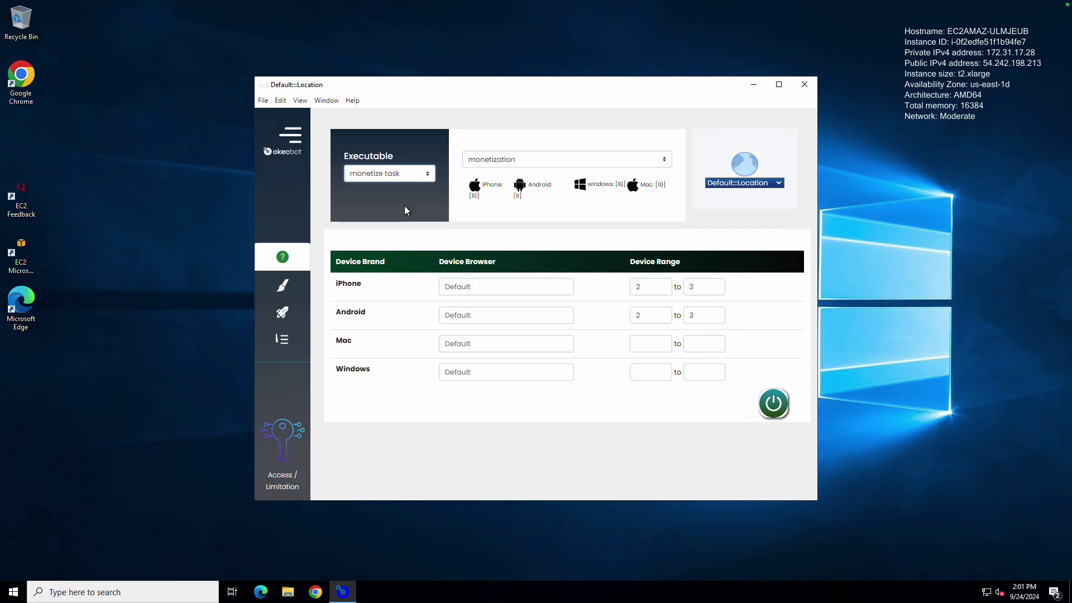
click(773, 403)
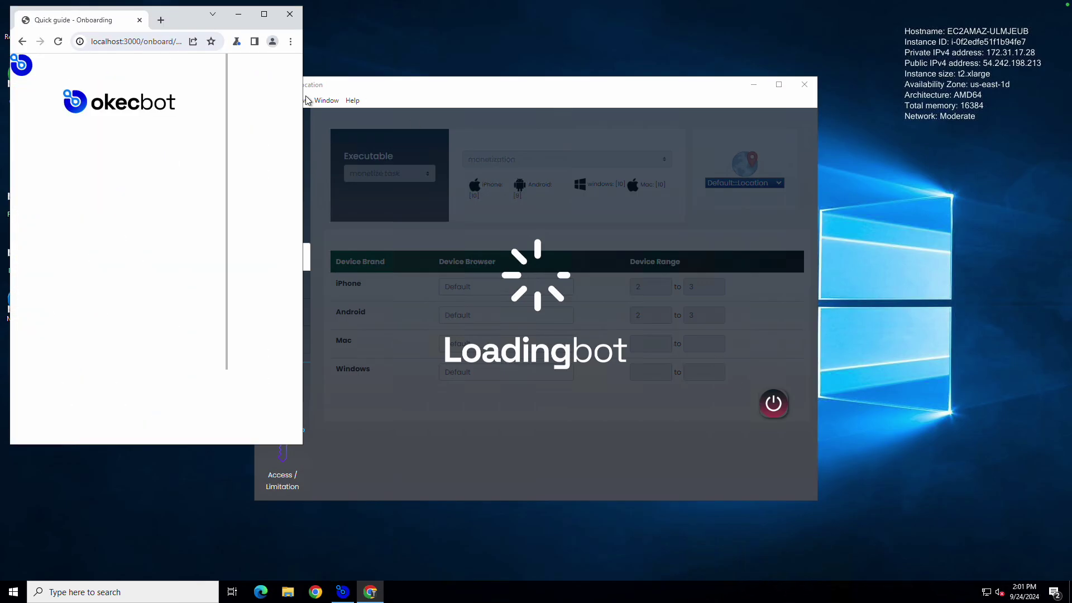
Arrange the bot browser windows to watch YouTube's not-a-bot sign-in wall, then return to Okecbot.
drag(195, 23, 848, 102)
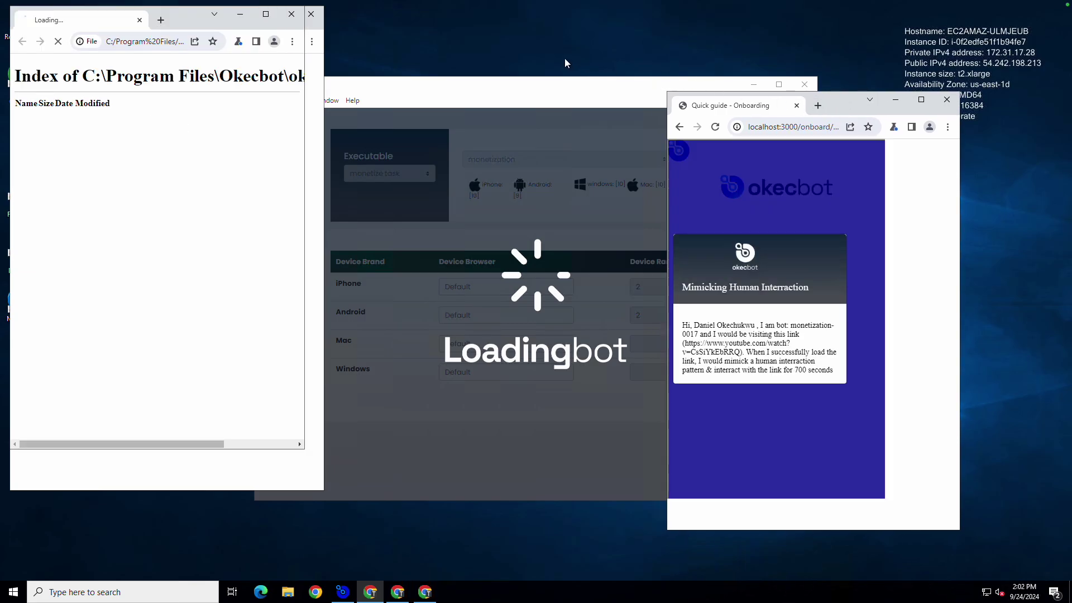
click(197, 28)
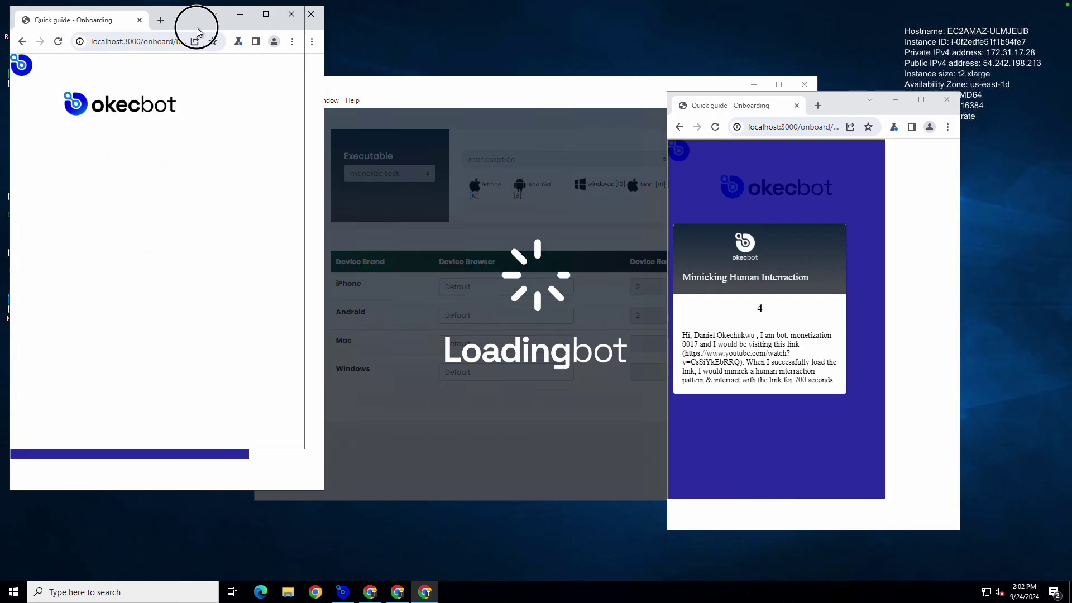
drag(197, 28, 541, 160)
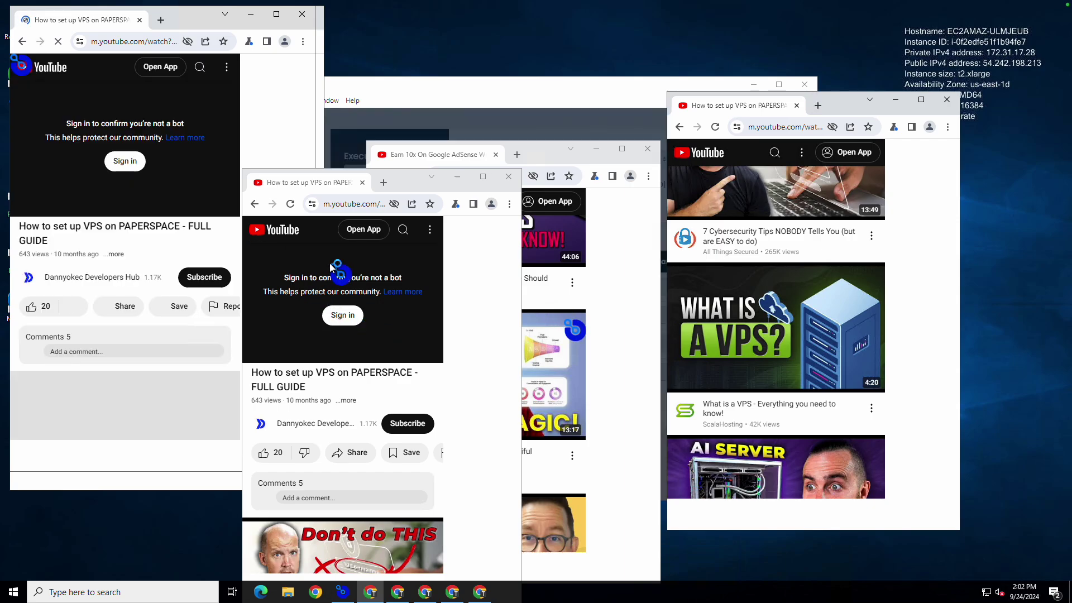
click(450, 109)
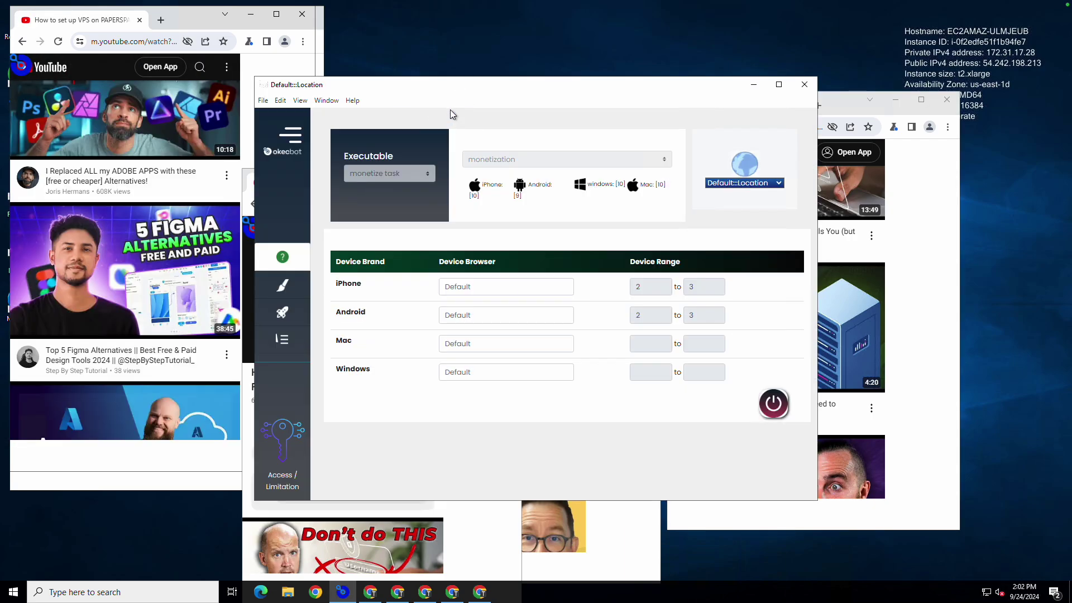
Stop the monetize-task bots and close their browser windows.
click(773, 407)
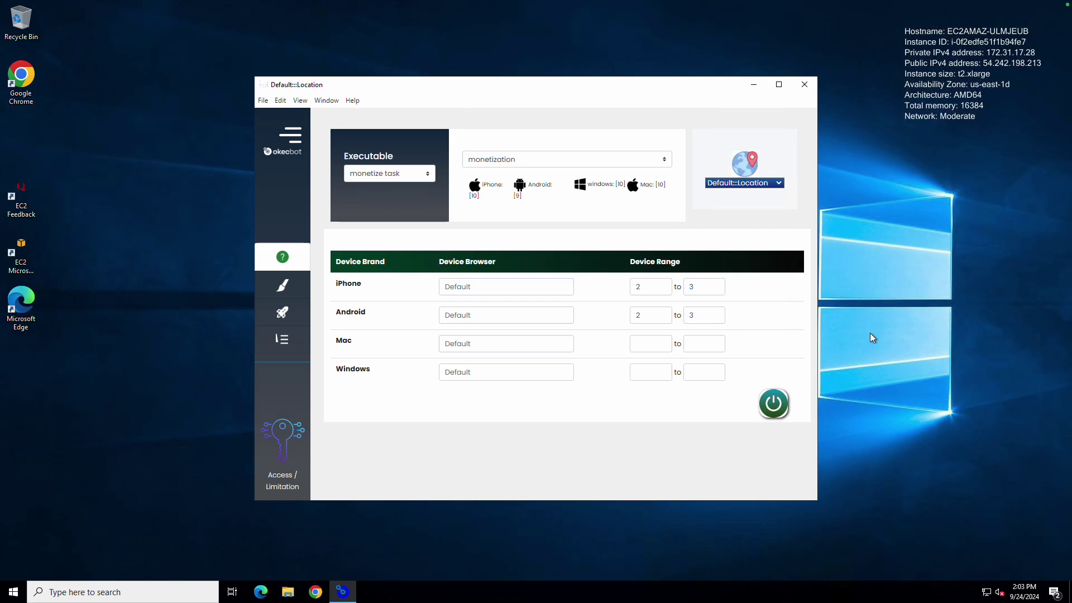
Close Okecbot and relaunch it as administrator, advancing through the onboarding pages.
click(805, 87)
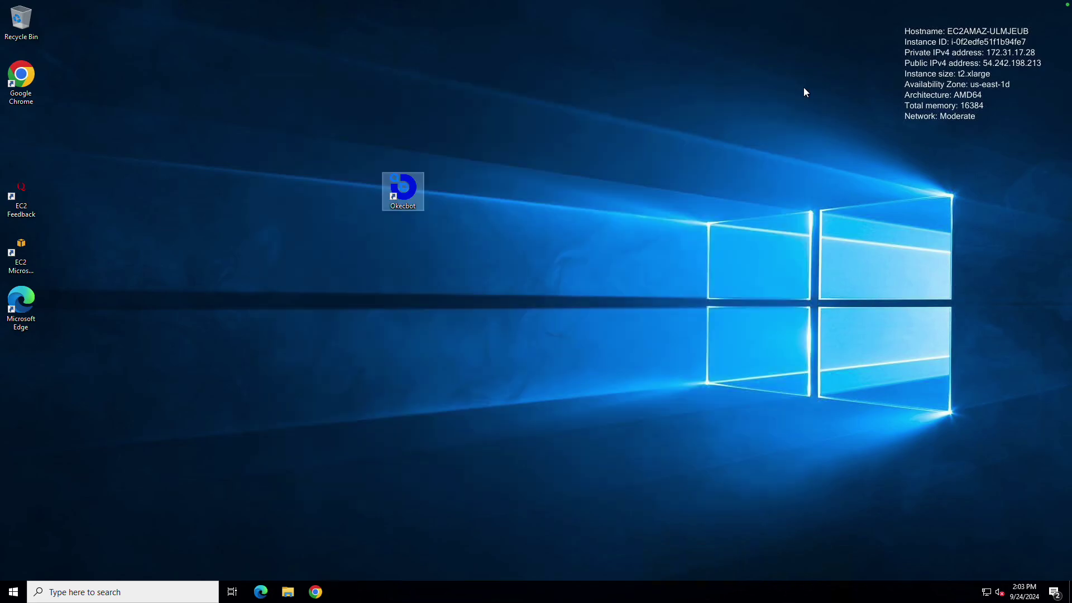
right_click(405, 181)
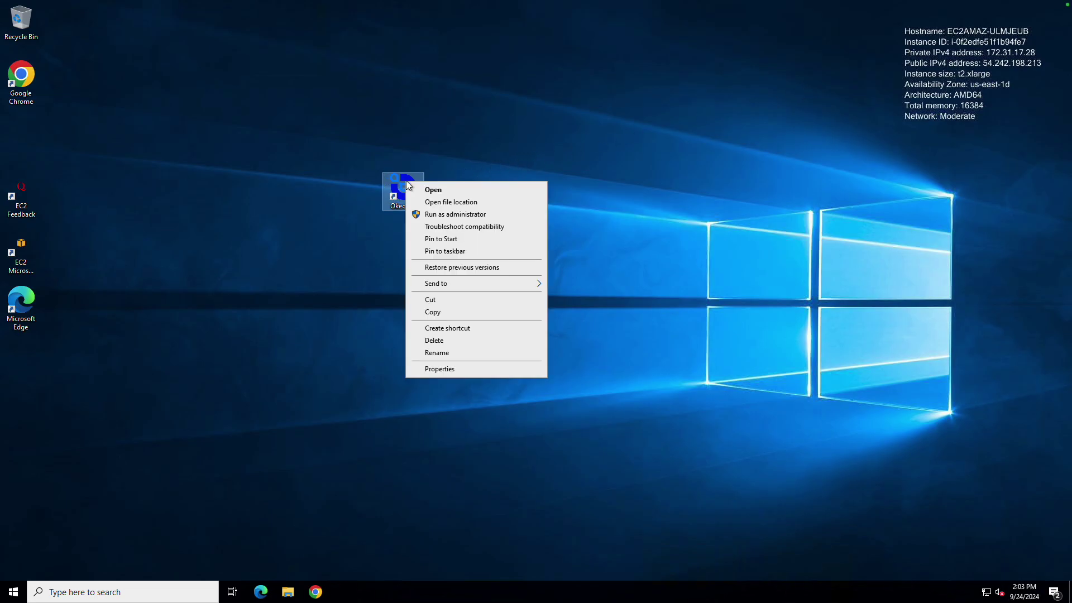
click(443, 217)
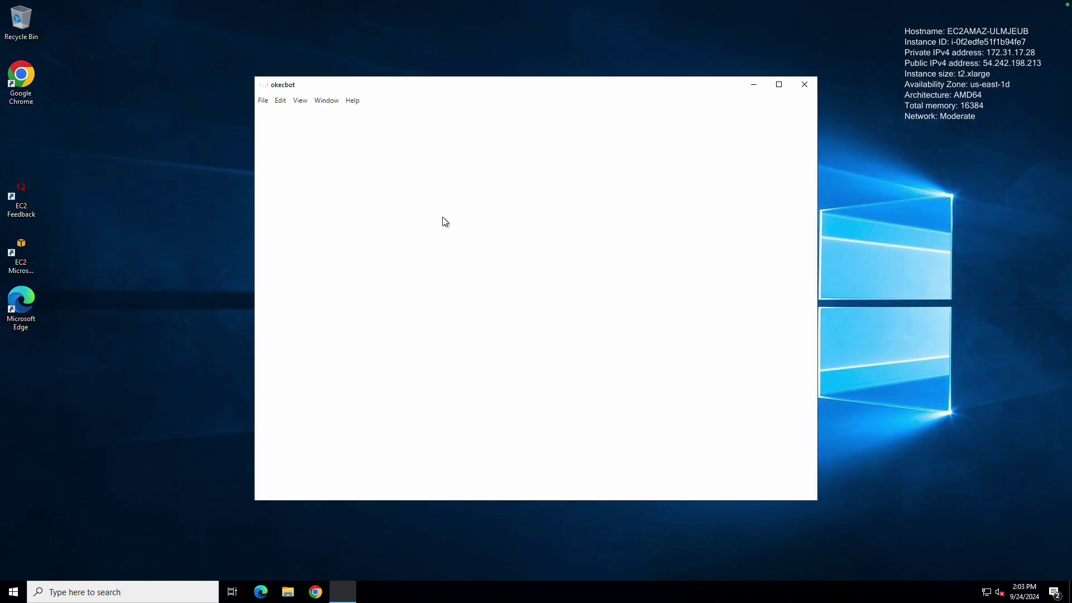
click(677, 443)
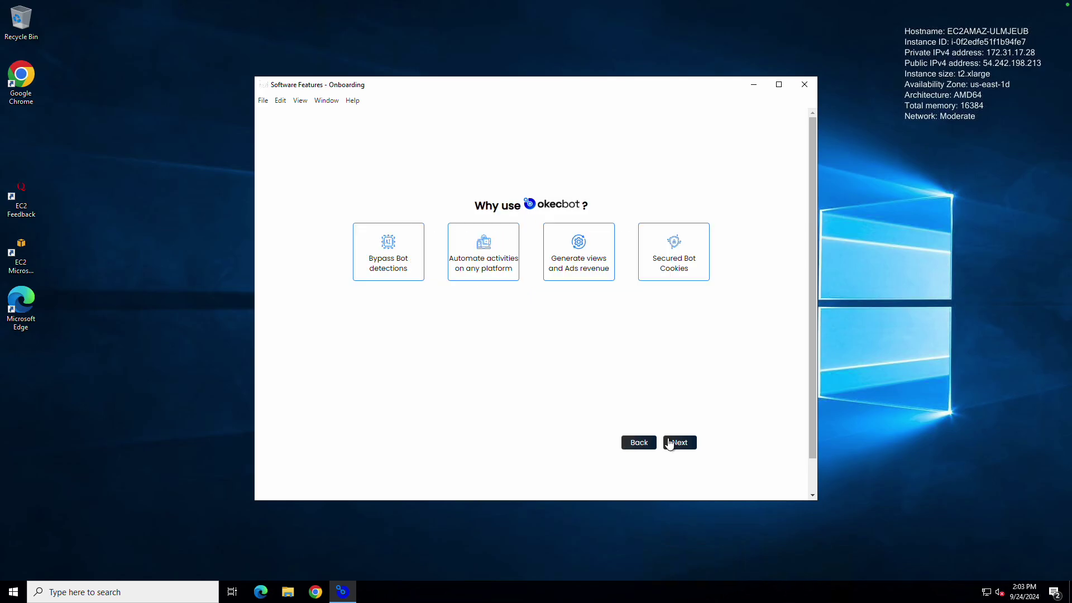
click(678, 446)
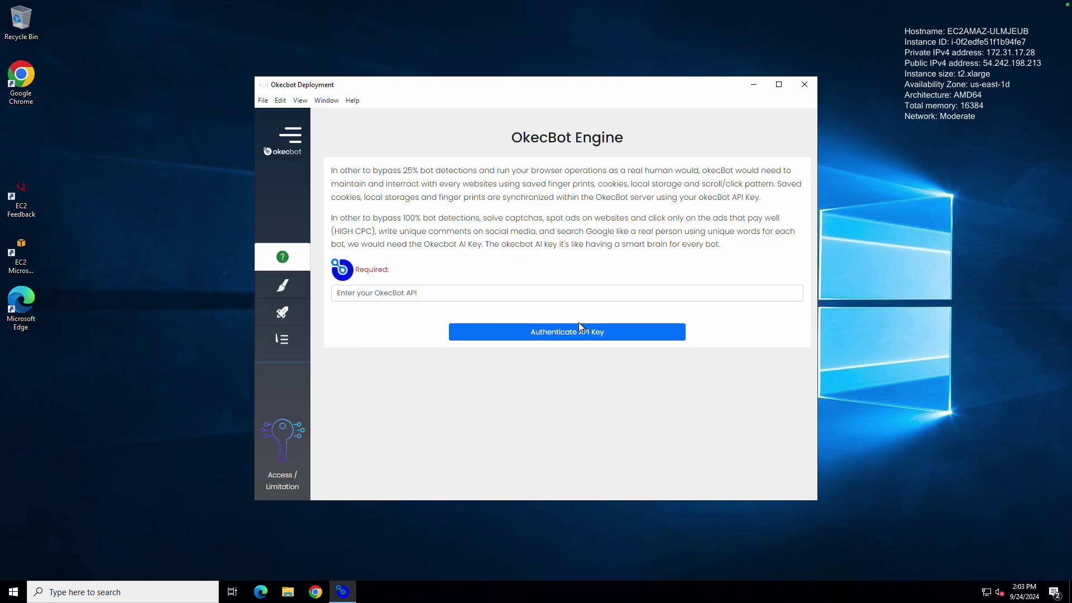
Enter the OkecBot API key and authenticate it.
click(598, 299)
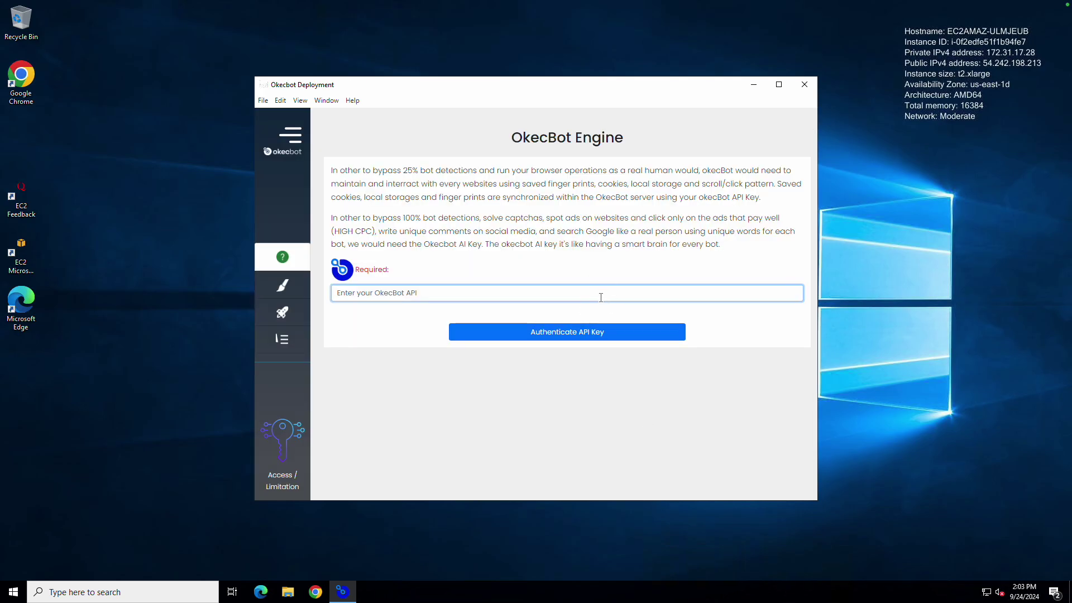
text(.....)
click(593, 338)
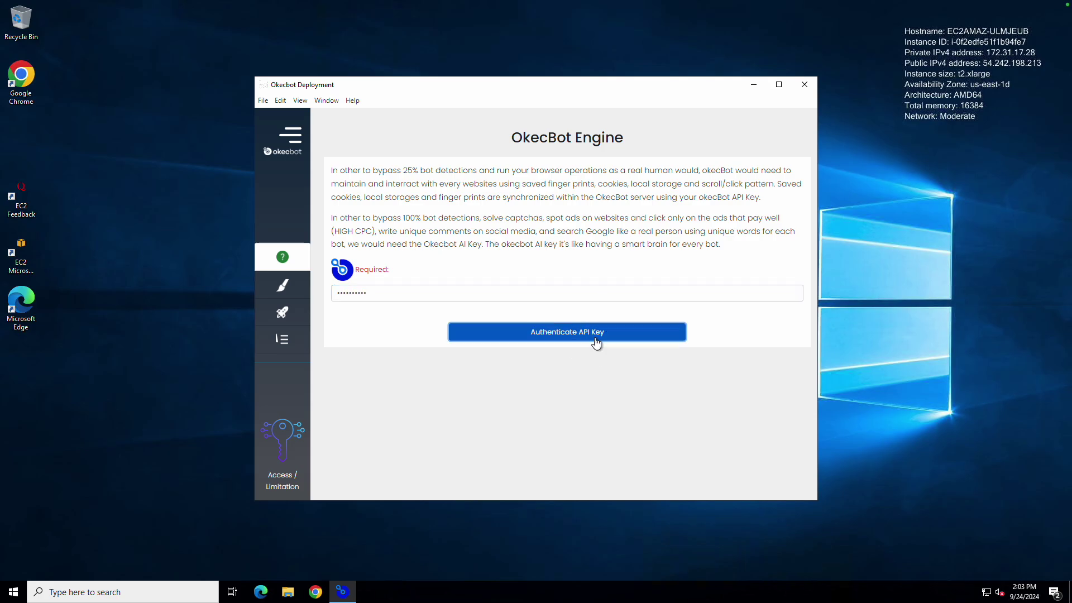
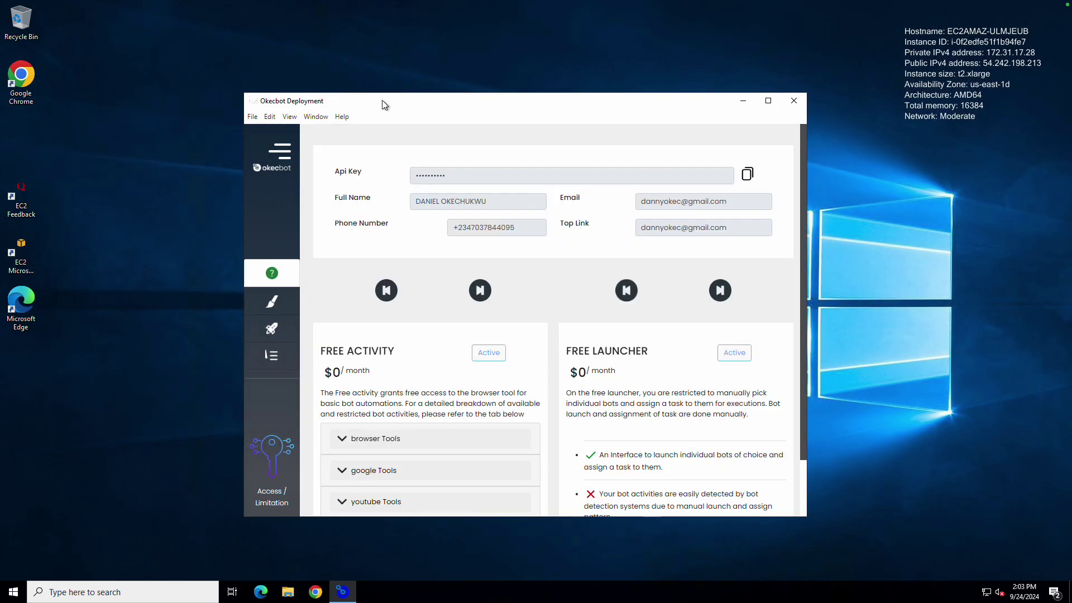
Minimize the Okecbot Deployment window, restore it from the taskbar, then minimize it again.
click(748, 108)
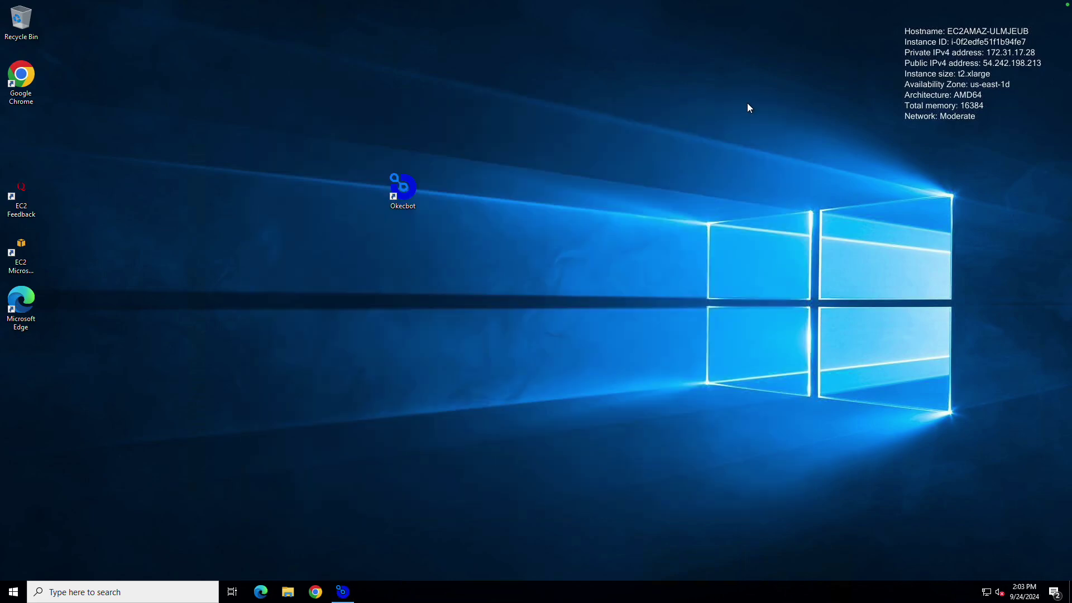
click(352, 595)
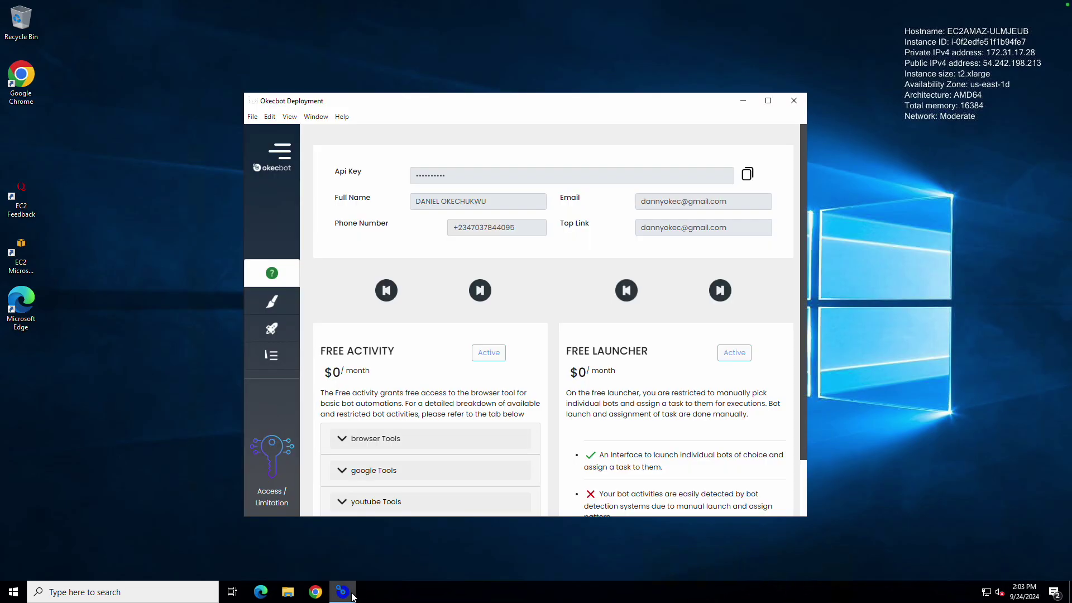
click(743, 102)
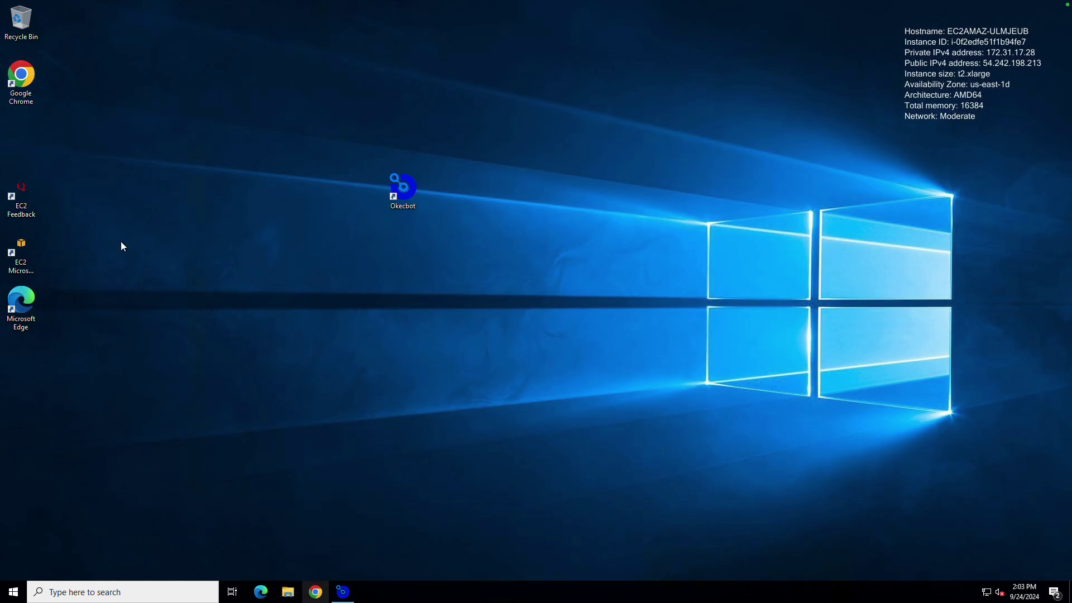
Launch Google Chrome from the desktop shortcut and centre its window.
click(25, 80)
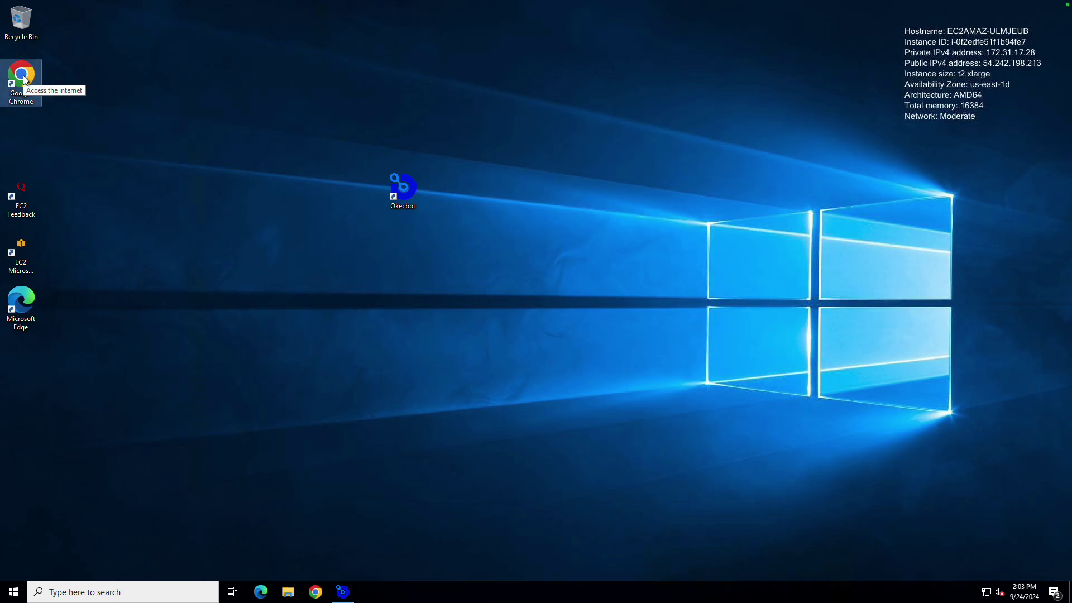
double_click(23, 78)
drag(227, 20, 391, 56)
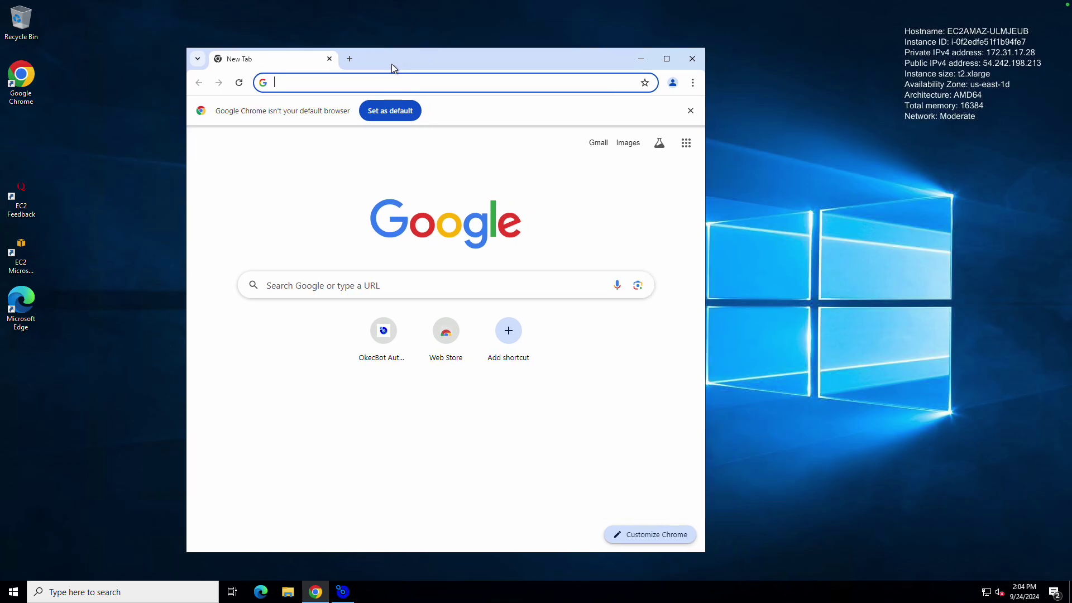
Load localhost:3000 to show the Okecbot Deployment page.
mouse_move(344, 597)
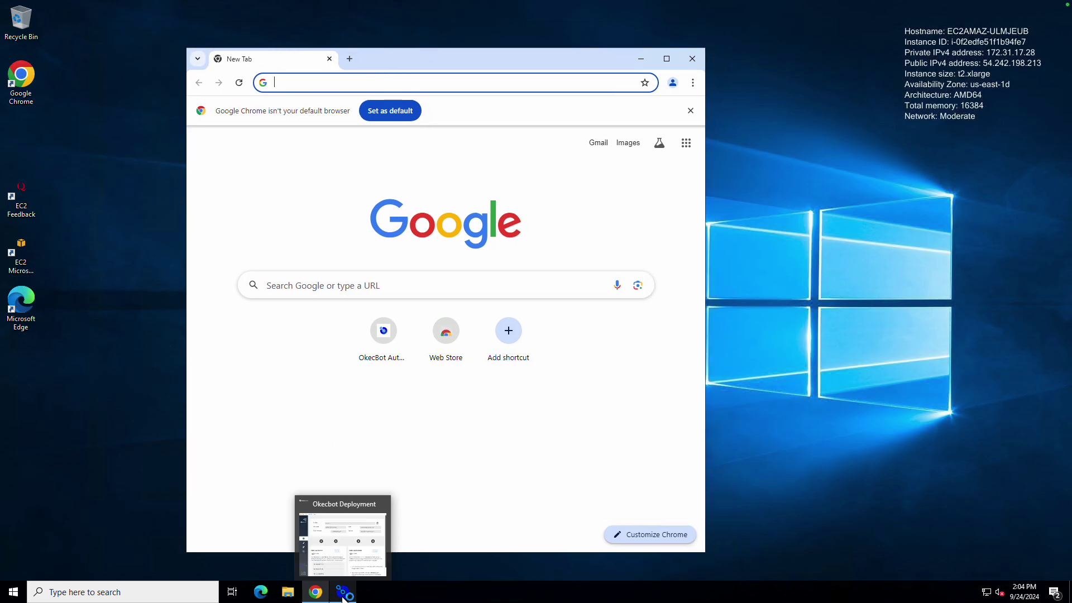
mouse_move(349, 545)
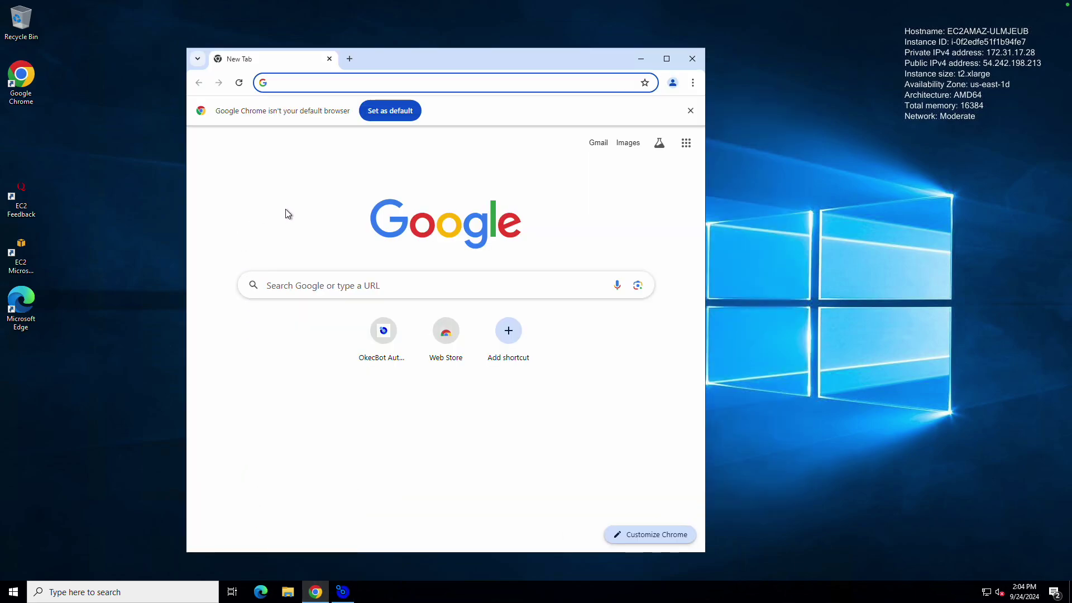
text(l)
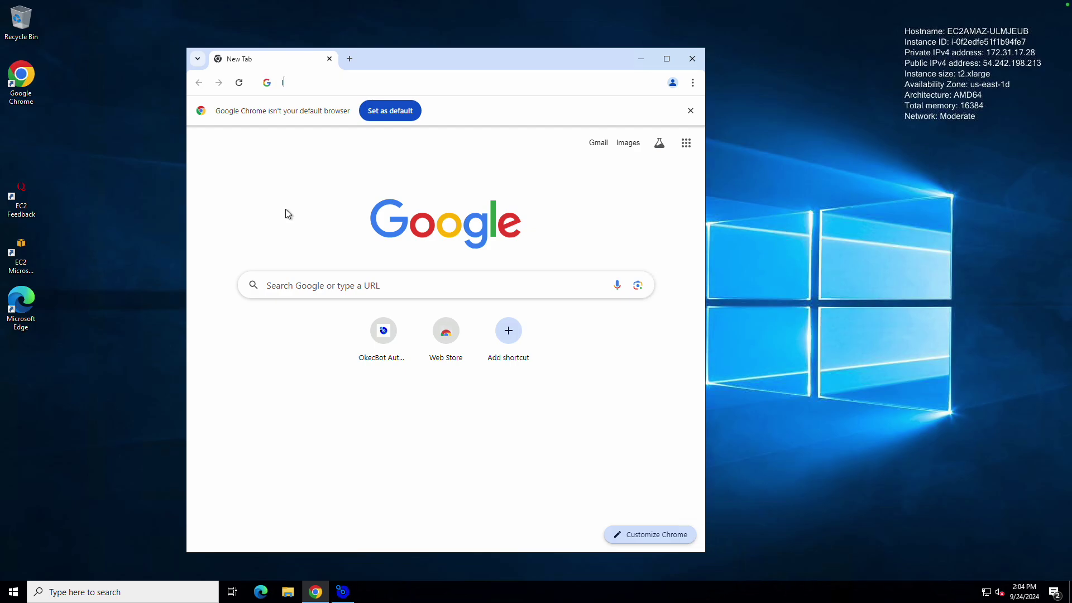
text(ocal)
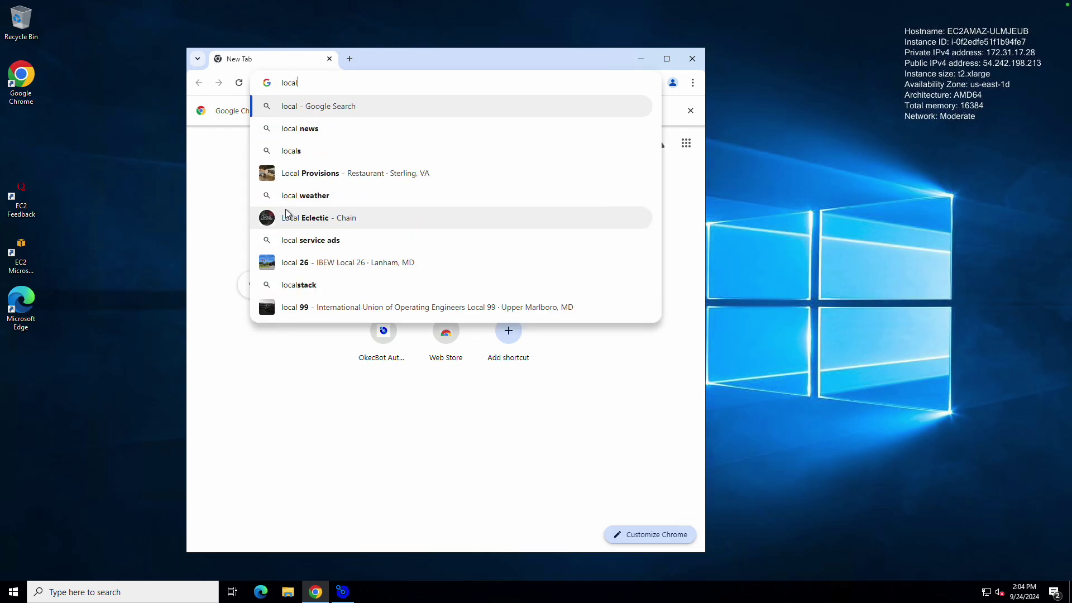
text(host:3000)
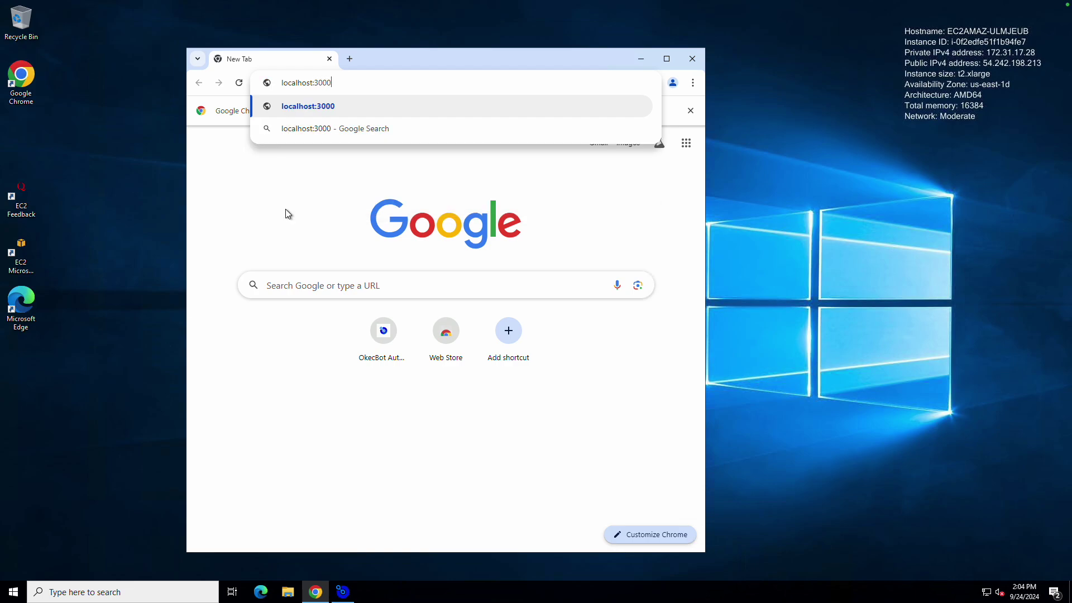
key(Return)
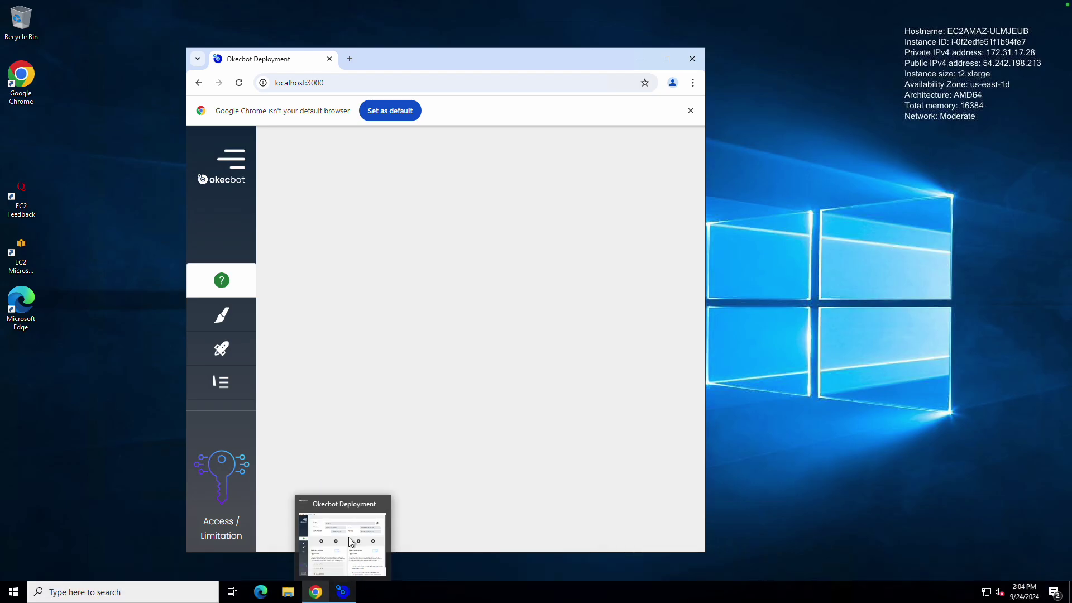
Move the Okecbot app window aside and open Manage Bots in Chrome's expanded sidebar.
click(351, 542)
click(513, 106)
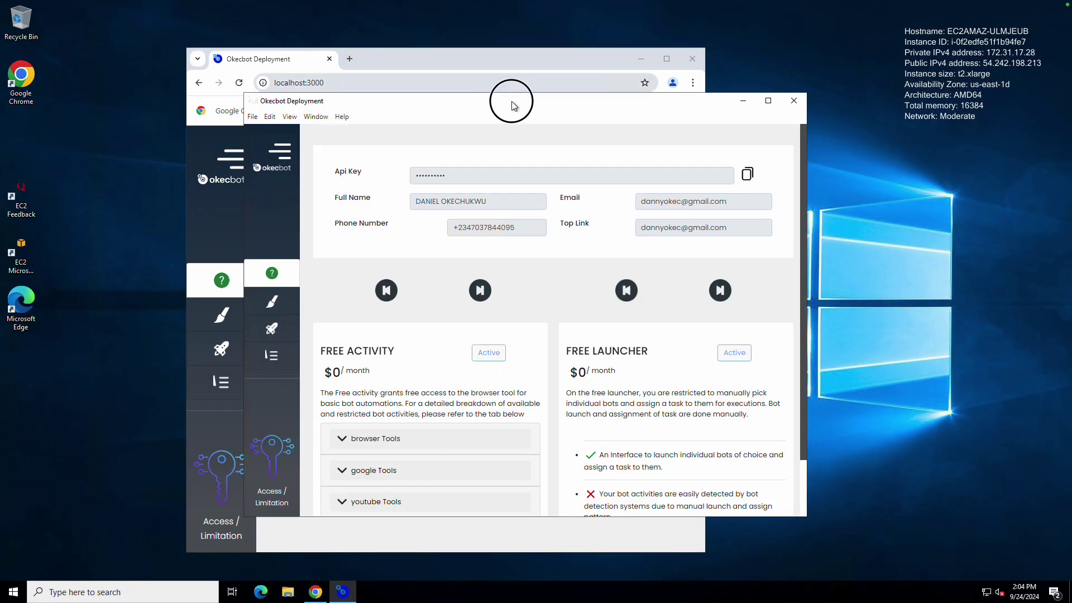
drag(514, 106, 719, 130)
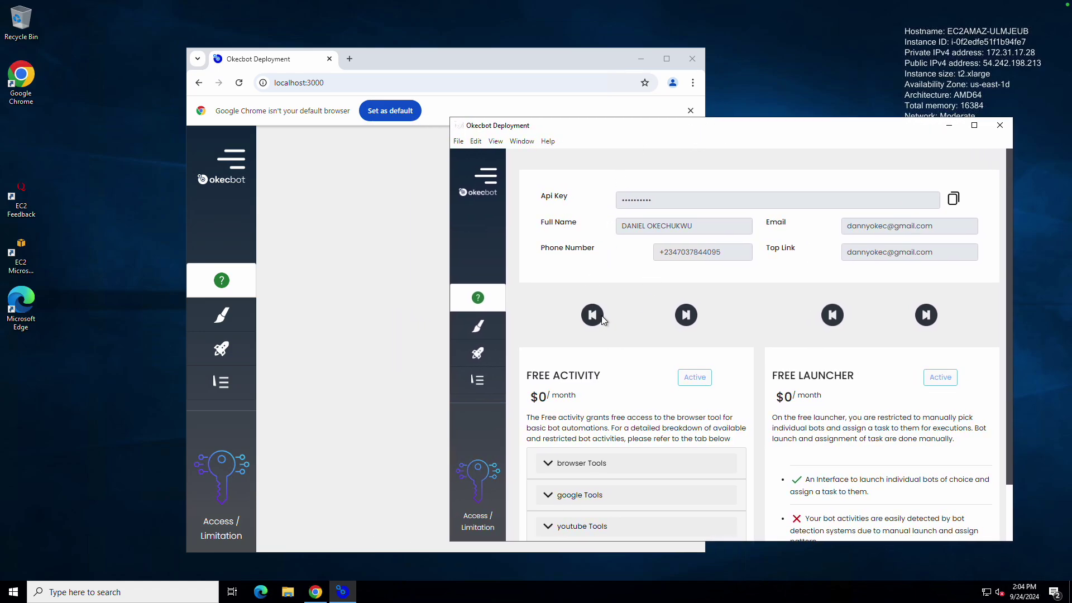
click(333, 251)
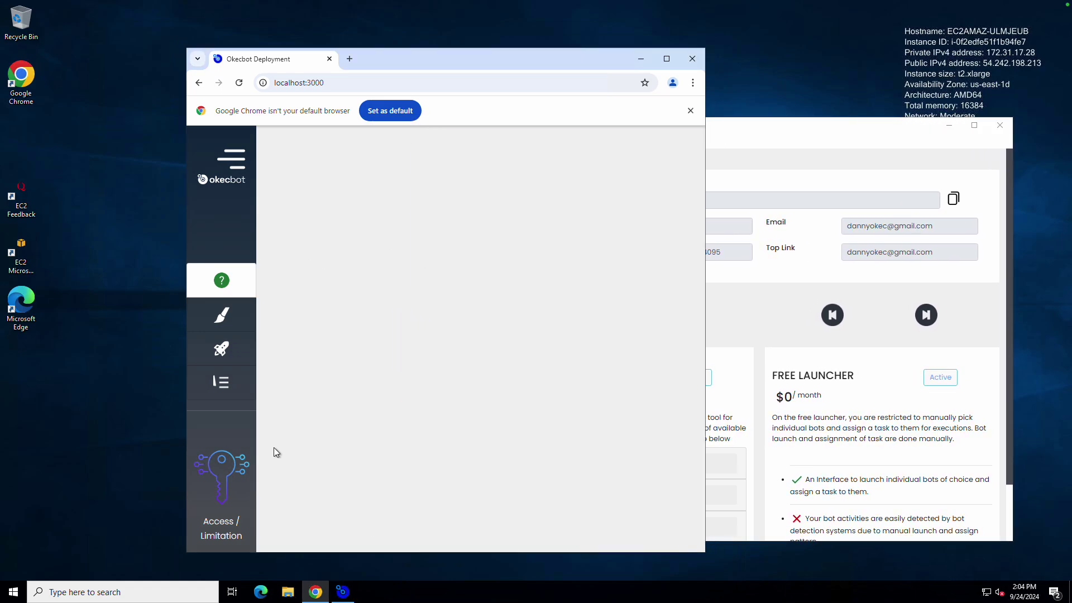
click(240, 159)
click(265, 406)
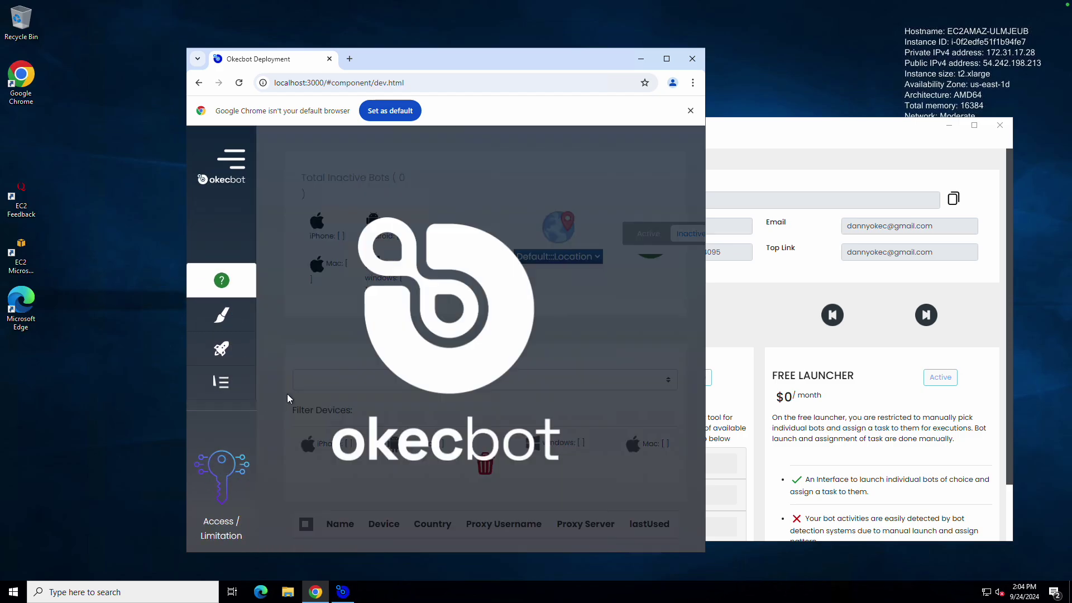
Close the Okecbot desktop app and reload Chrome, which now gets connection refused.
click(785, 333)
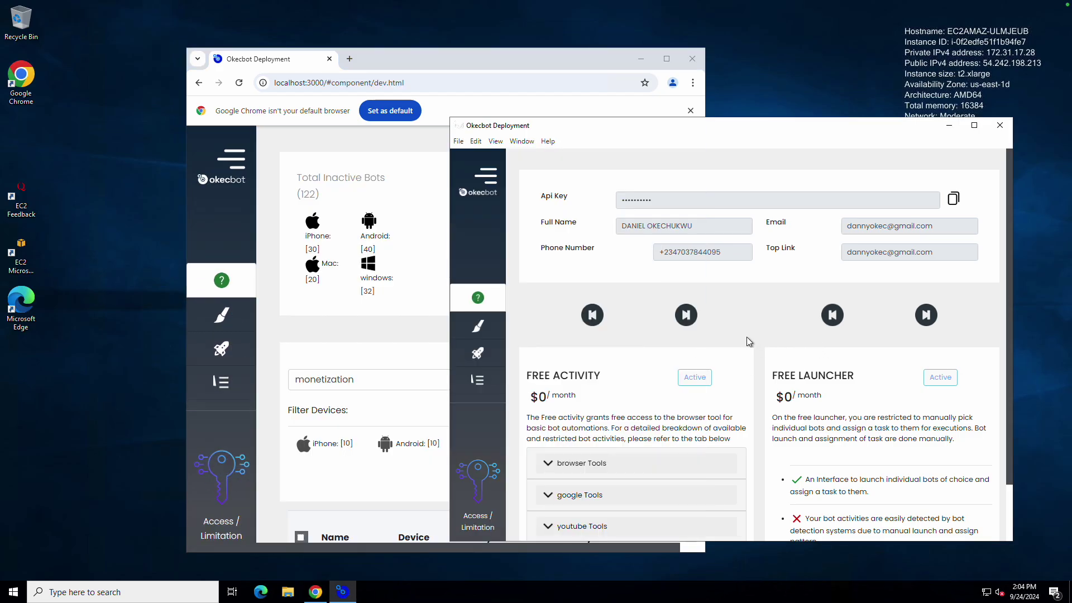
click(1000, 126)
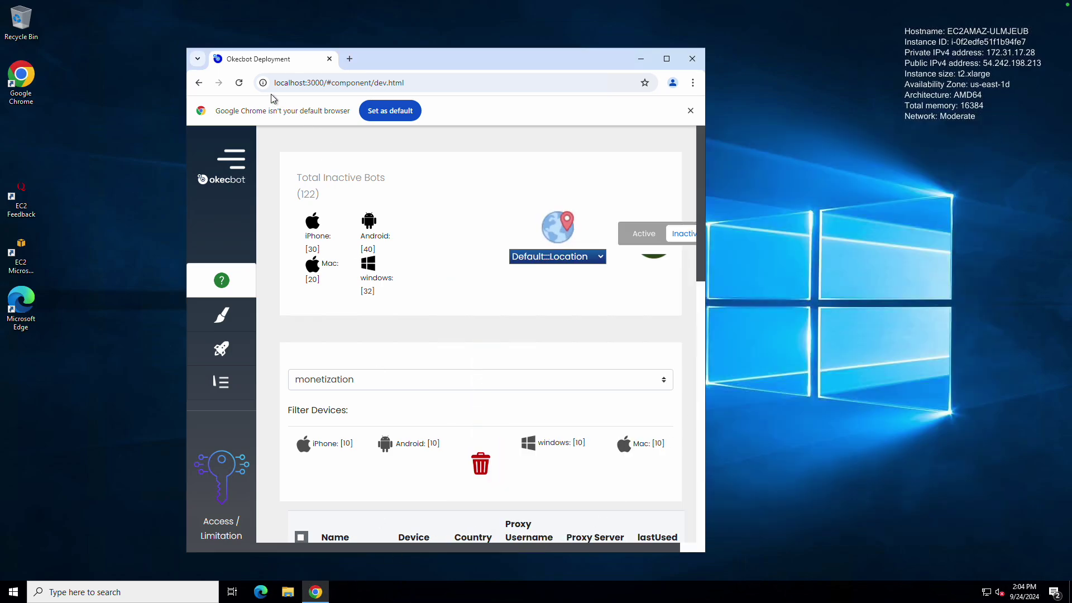
click(240, 85)
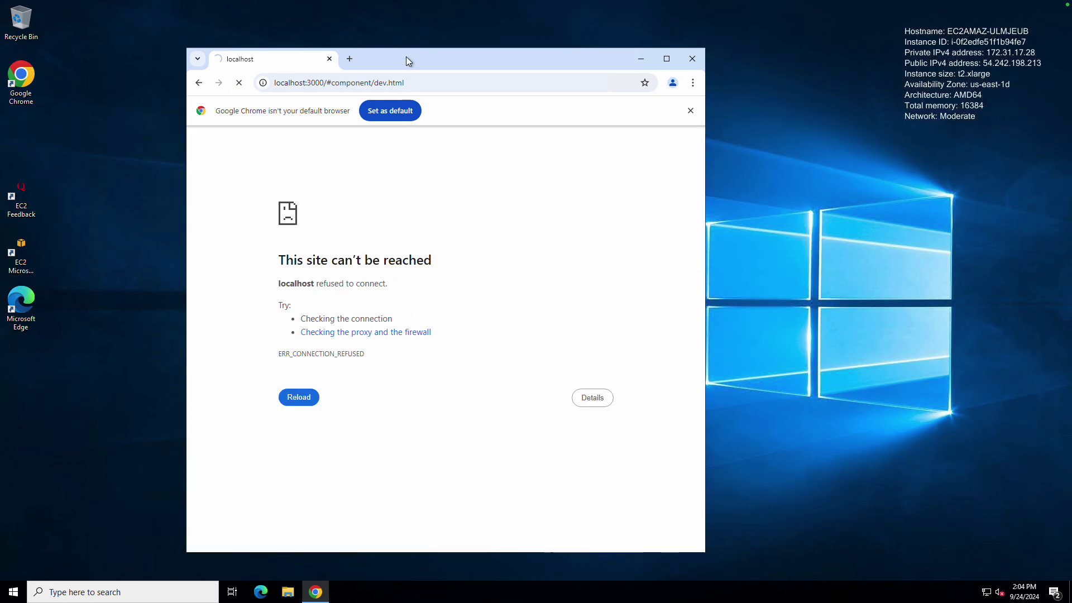
drag(406, 56, 675, 39)
click(517, 65)
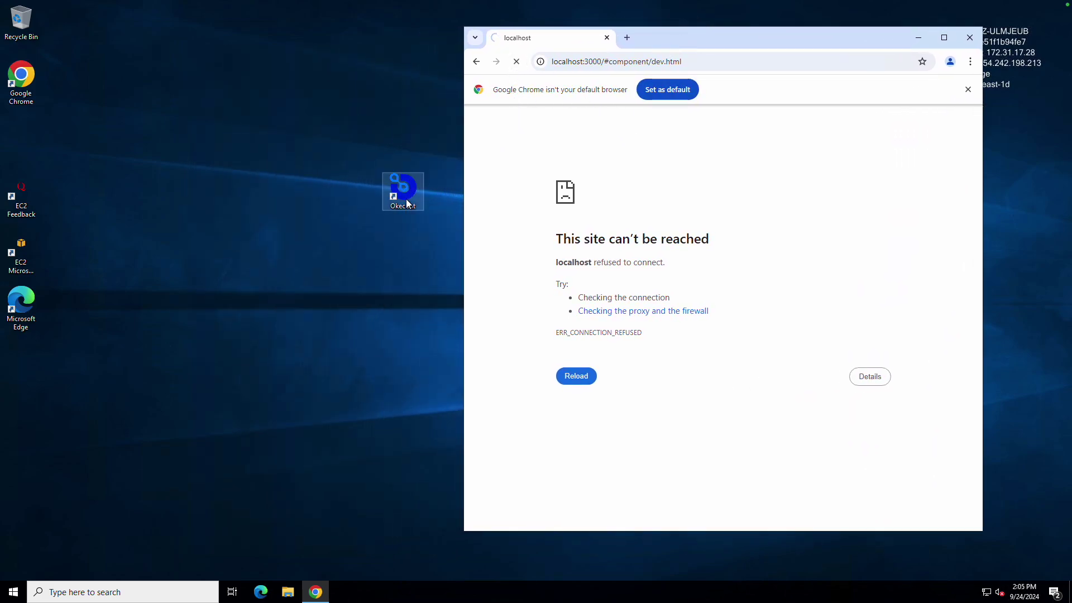
Relaunch Okecbot as administrator and step through onboarding to the API key page.
right_click(402, 189)
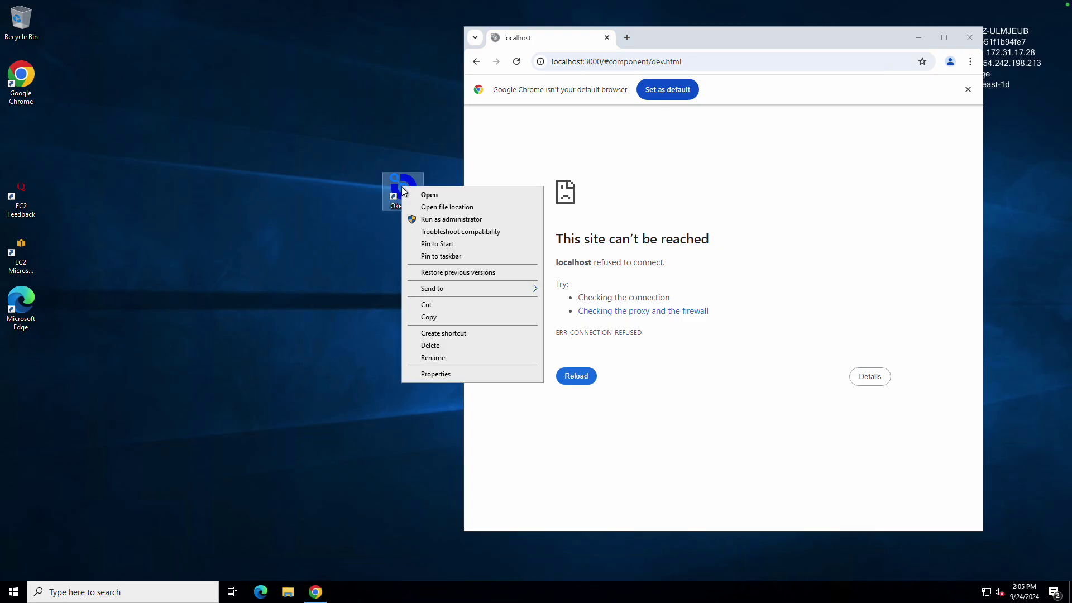
click(433, 219)
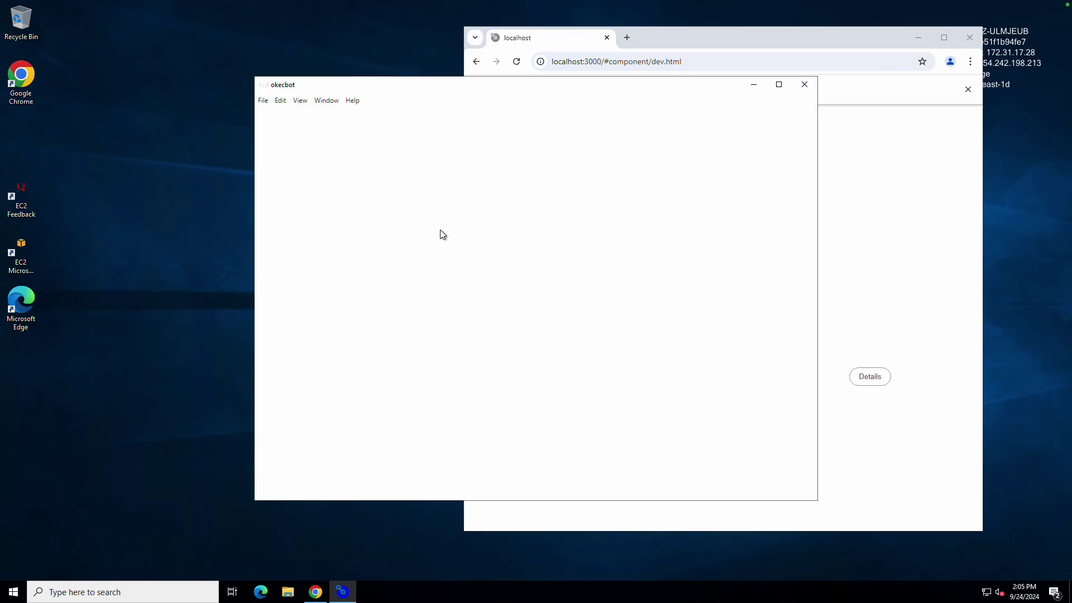
click(679, 441)
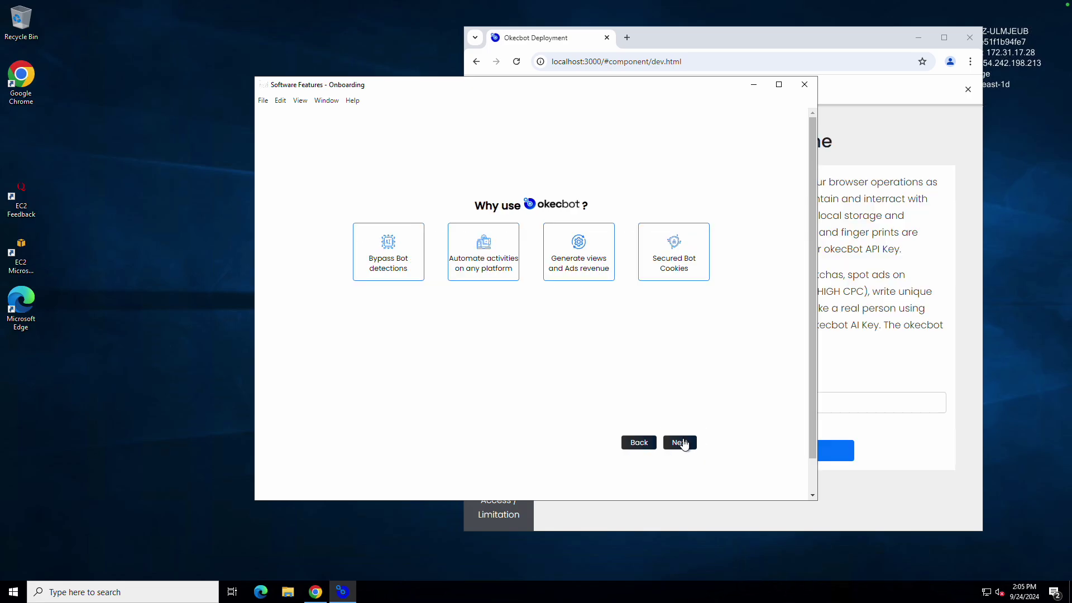
click(680, 441)
Authenticate with the API key, then minimize the desktop app and move Chrome left.
click(622, 298)
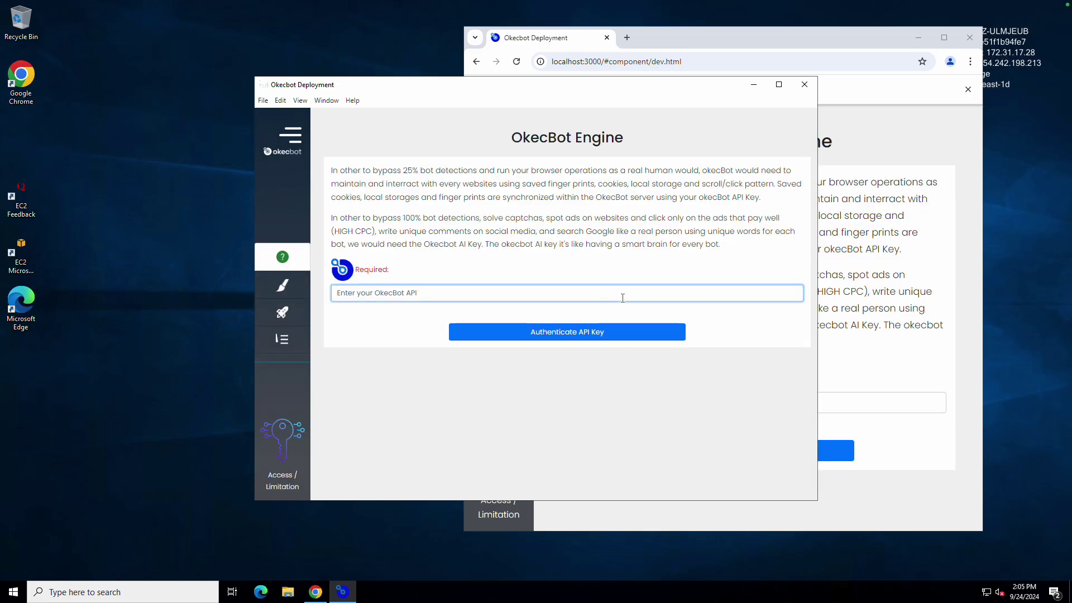
text(-)
click(623, 332)
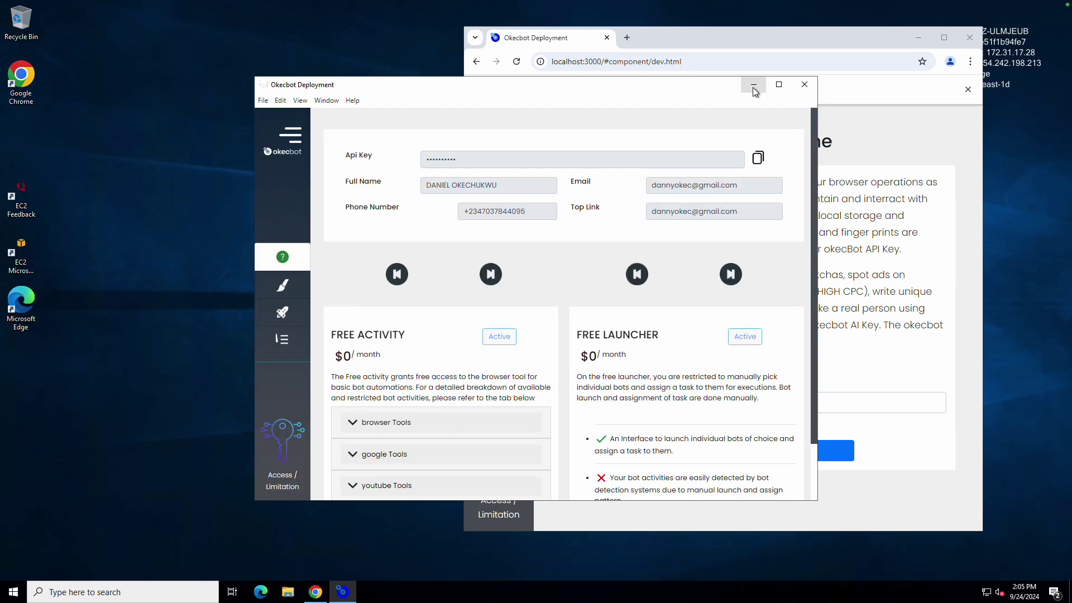
click(752, 87)
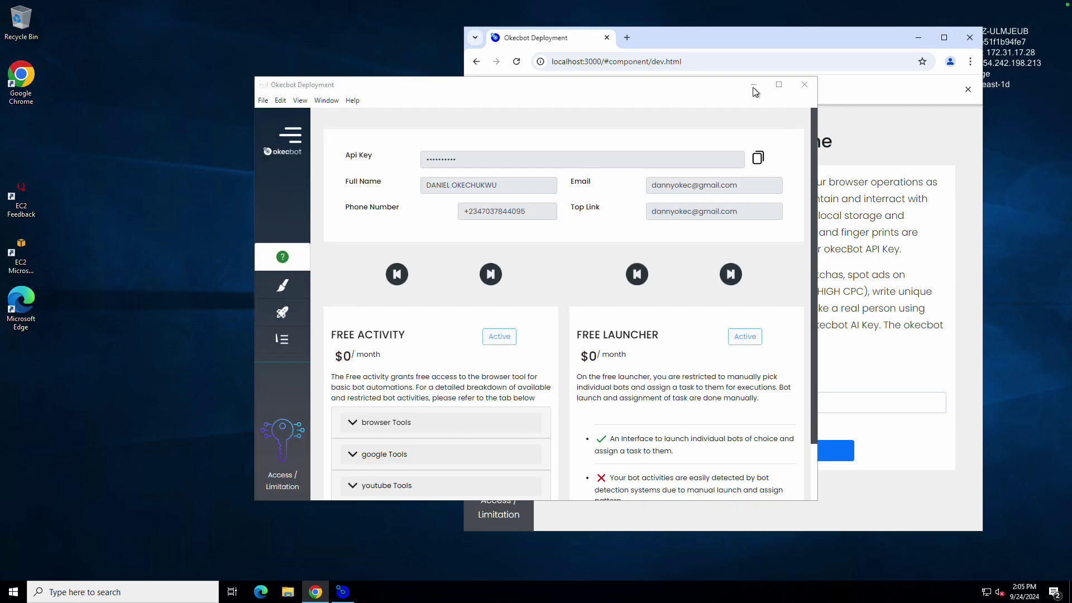
drag(695, 39, 380, 46)
Reload localhost:3000 and open the Manage Bots page from the expanded sidebar.
click(380, 47)
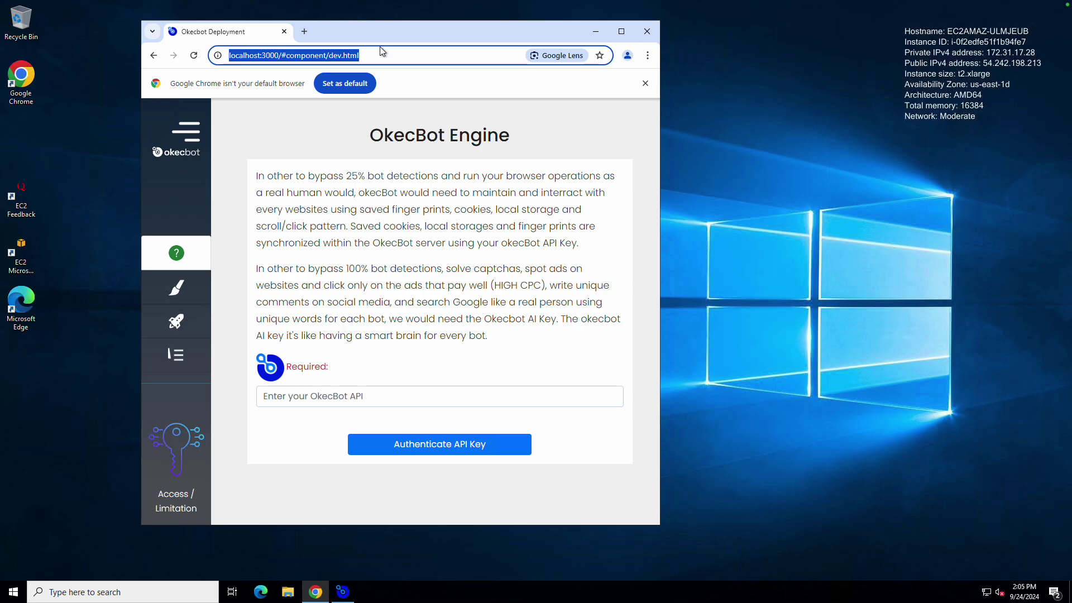
text(localhost:3000)
key(Return)
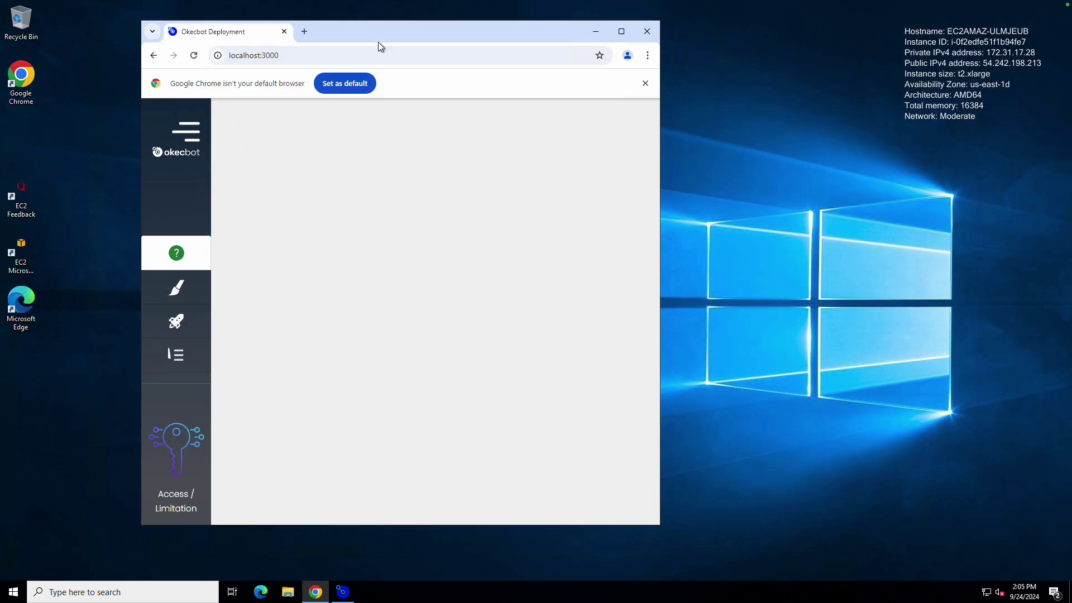
drag(378, 42, 417, 58)
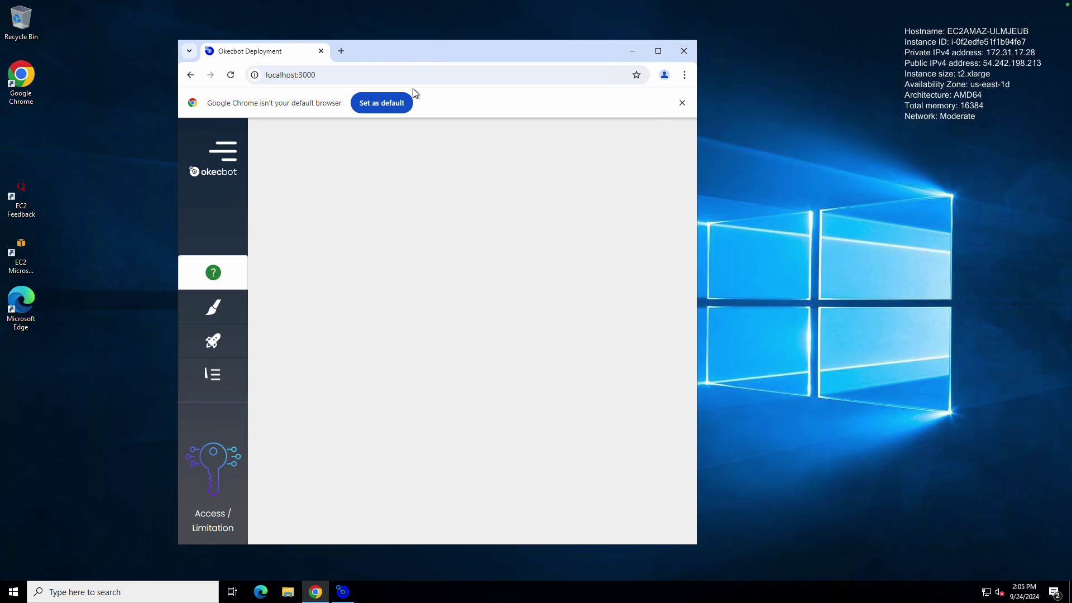
click(228, 146)
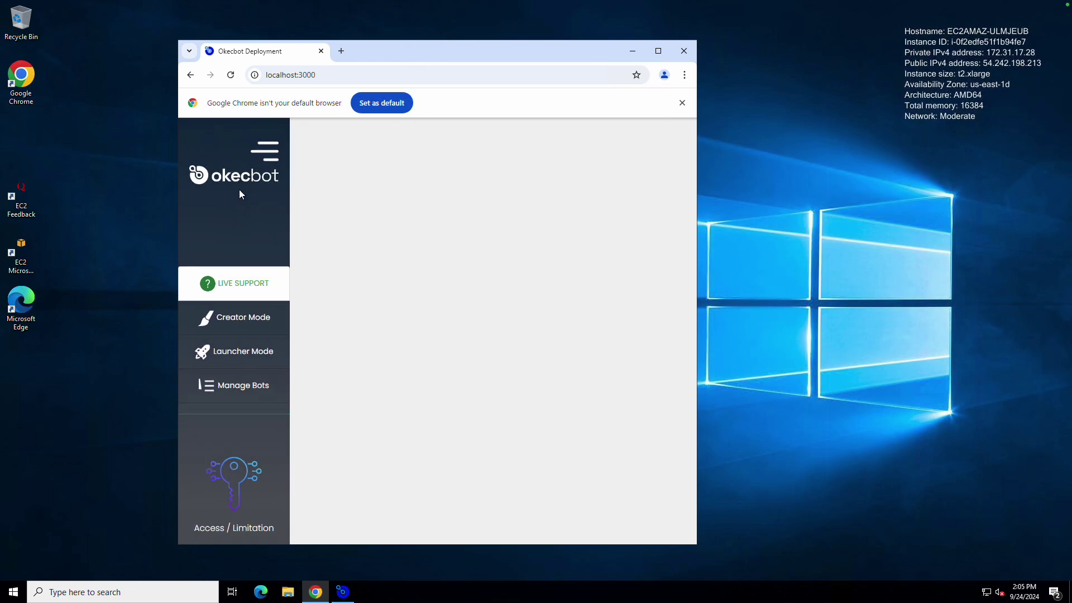
click(243, 394)
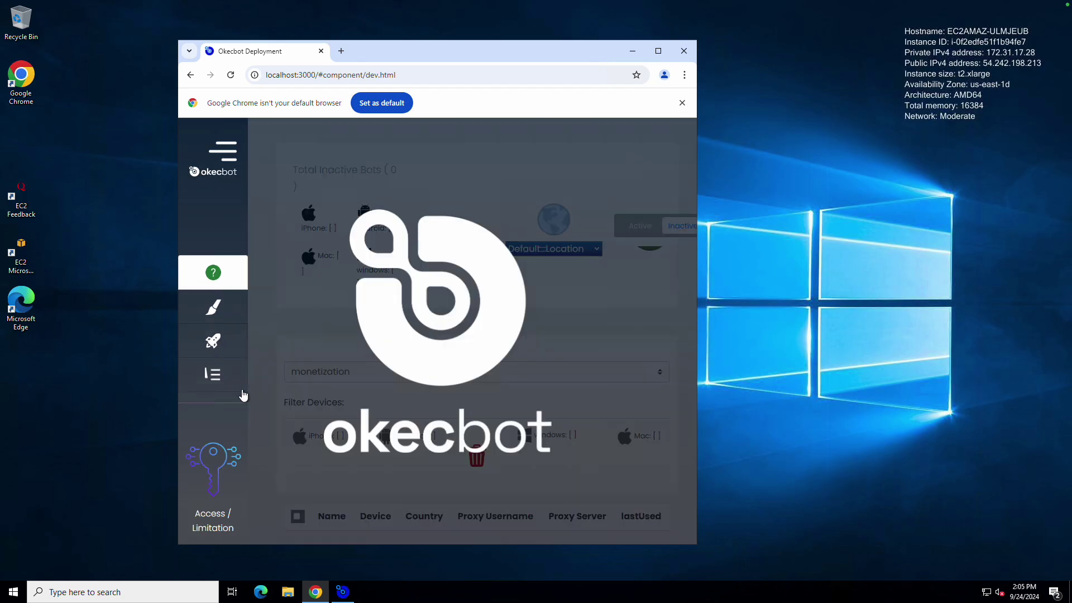
Check the monetization-0001 bot and widen the browser window.
scroll(386, 373, down, 3)
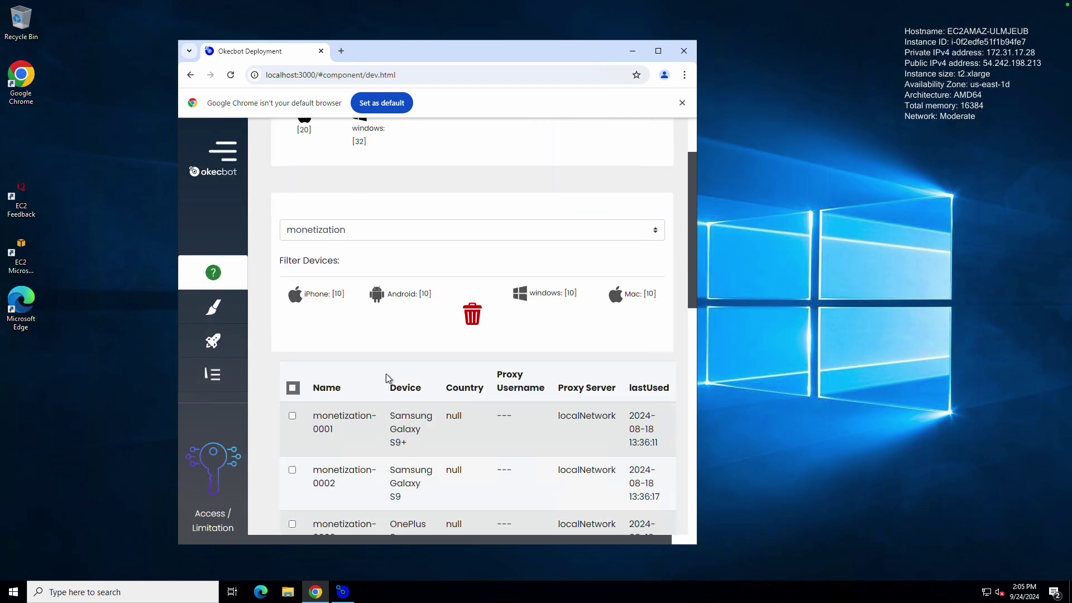
click(292, 355)
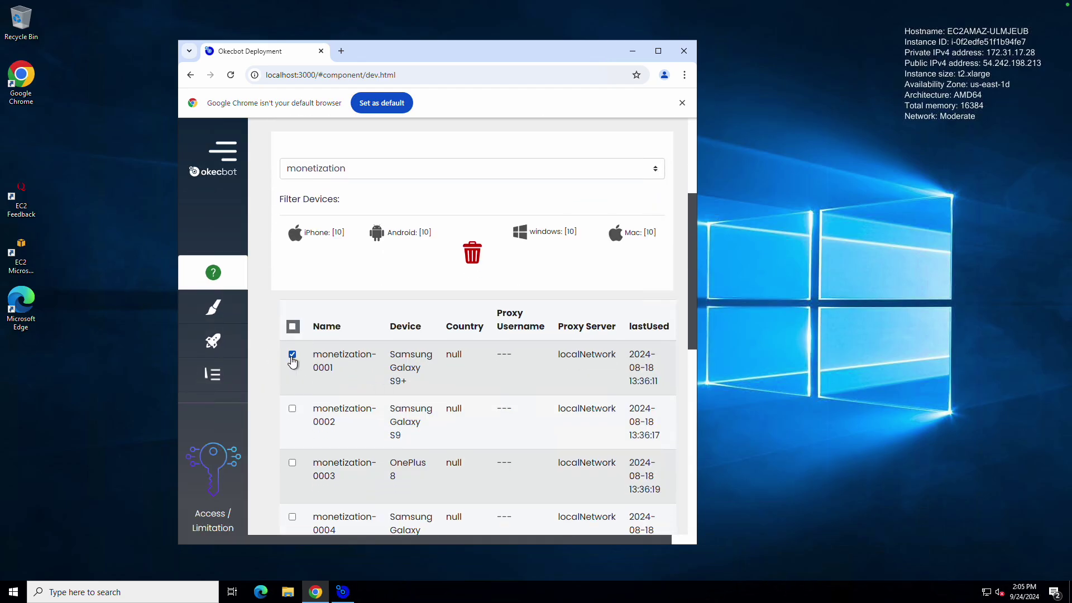
scroll(473, 367, up, 3)
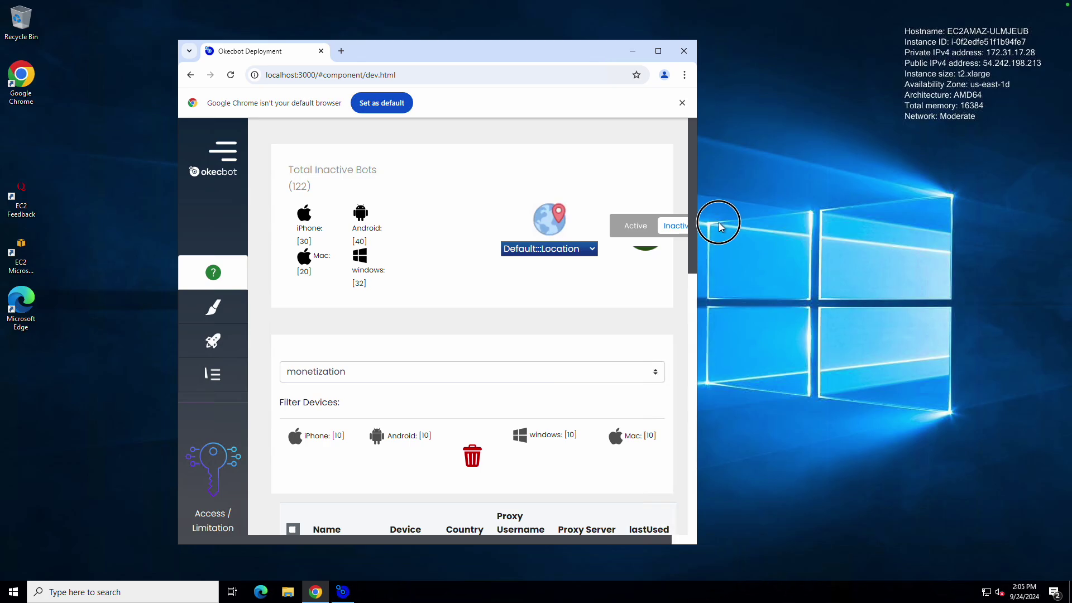
drag(697, 223, 923, 236)
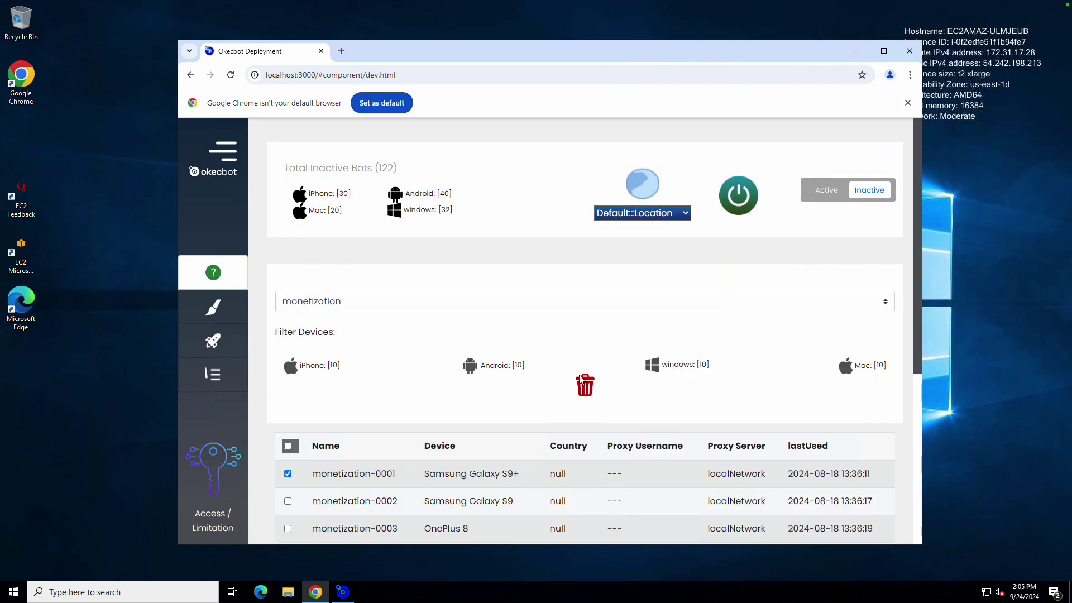
Start a bot launch, reload instead of confirming, then inspect the Location dropdown unchanged.
click(723, 202)
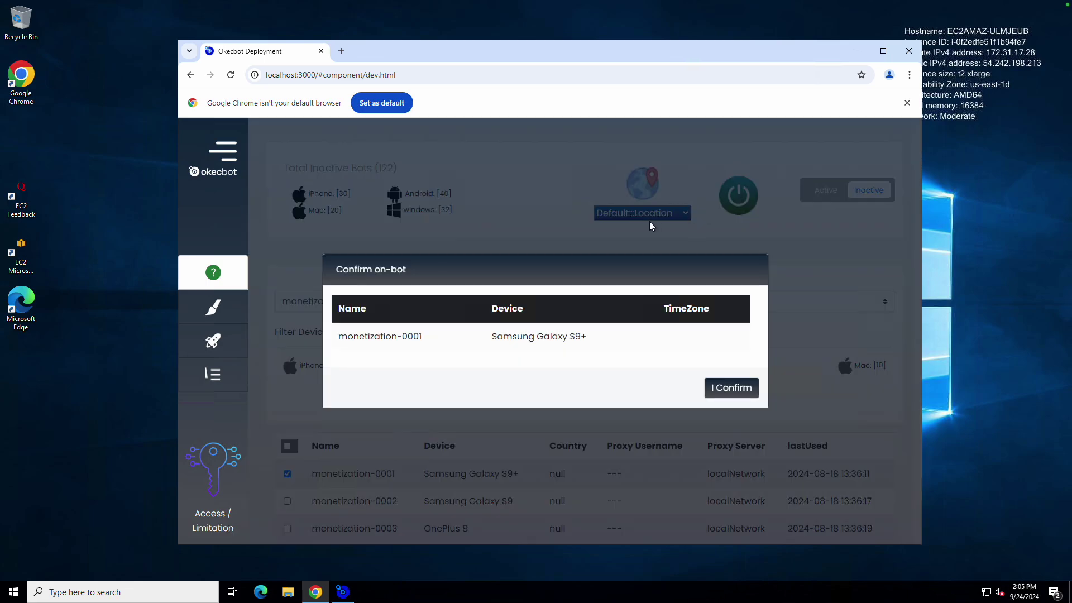
click(232, 76)
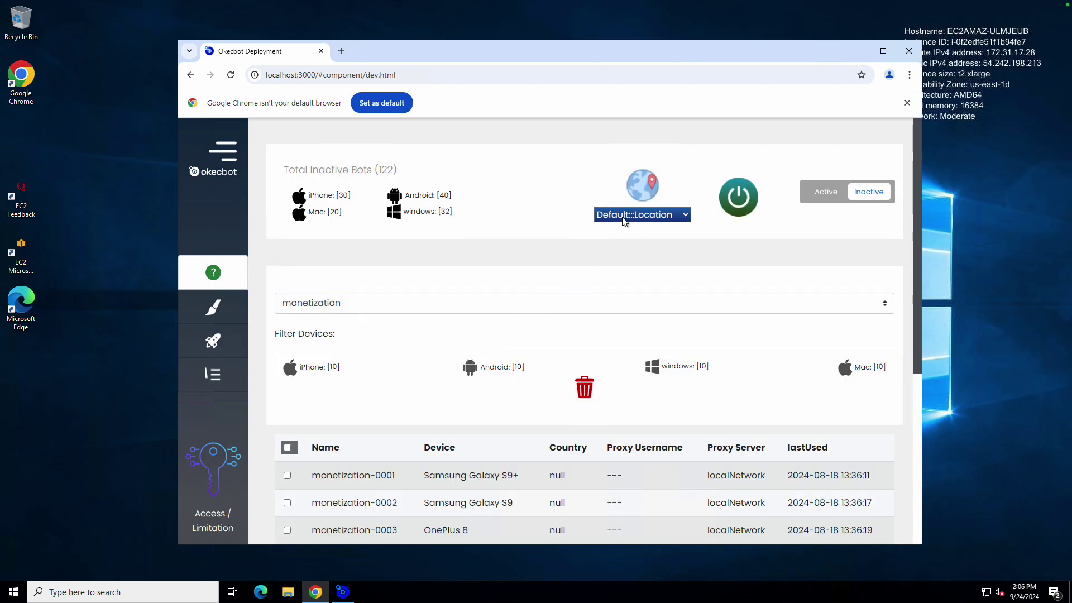
click(622, 216)
click(628, 213)
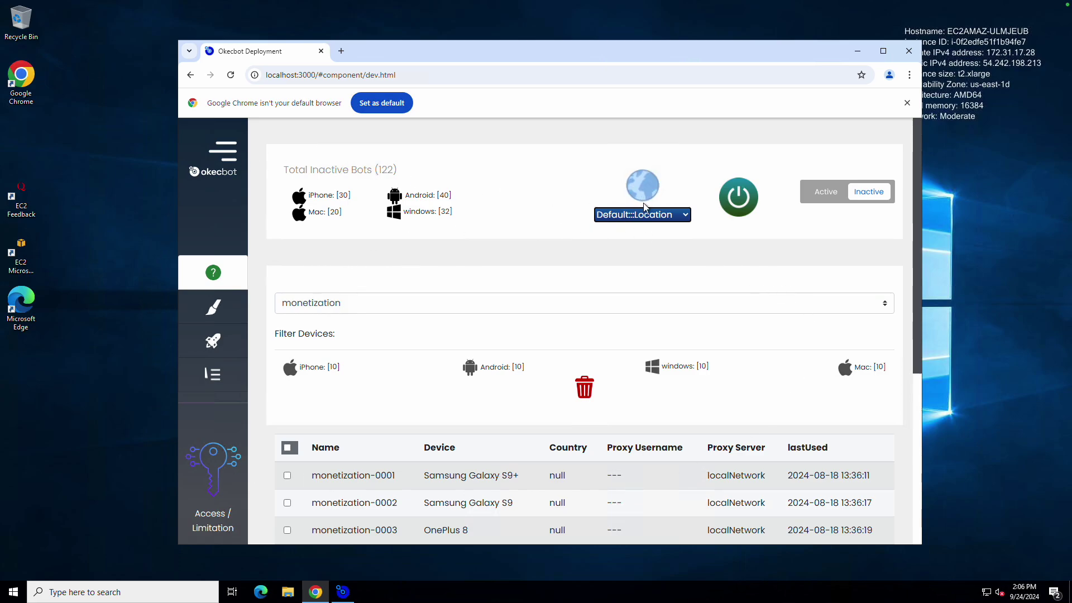
Go to Creator Mode, open Create Locations, and scroll to the proxy chain buttons.
click(644, 216)
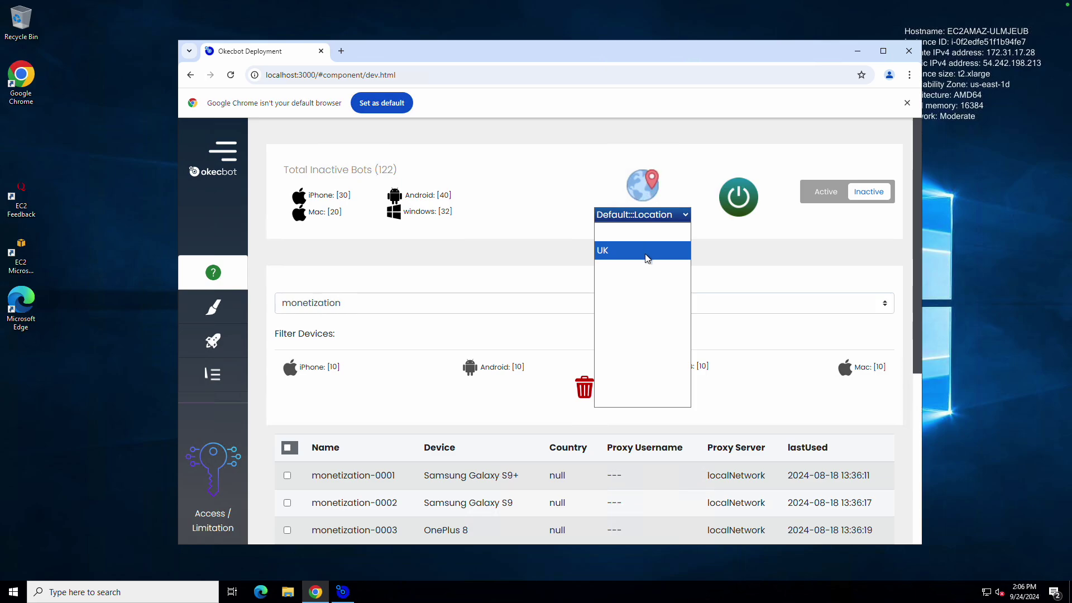
click(197, 313)
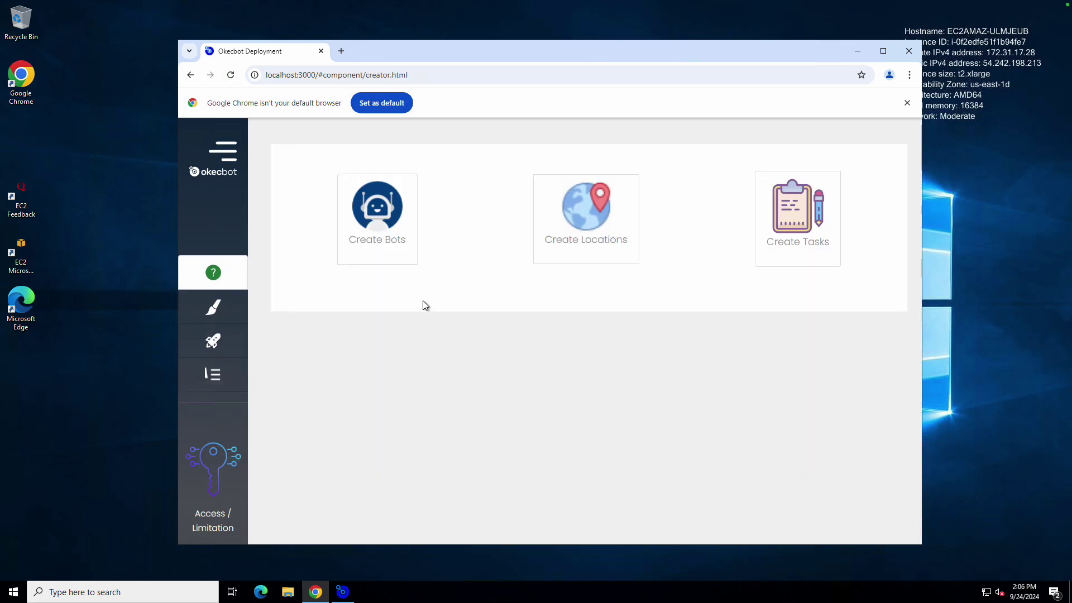
click(552, 215)
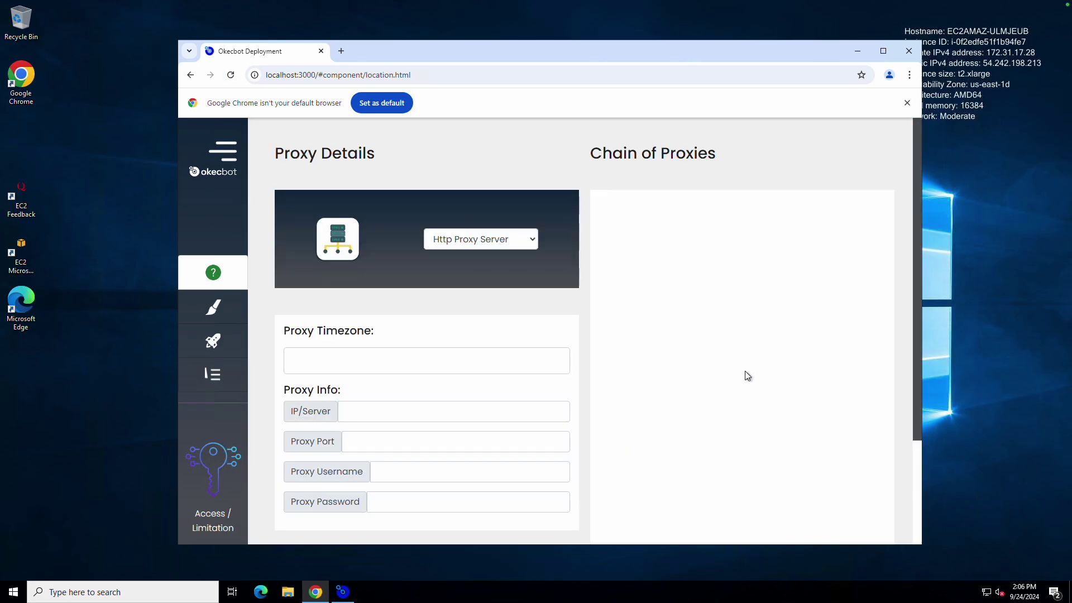
scroll(740, 427, down, 3)
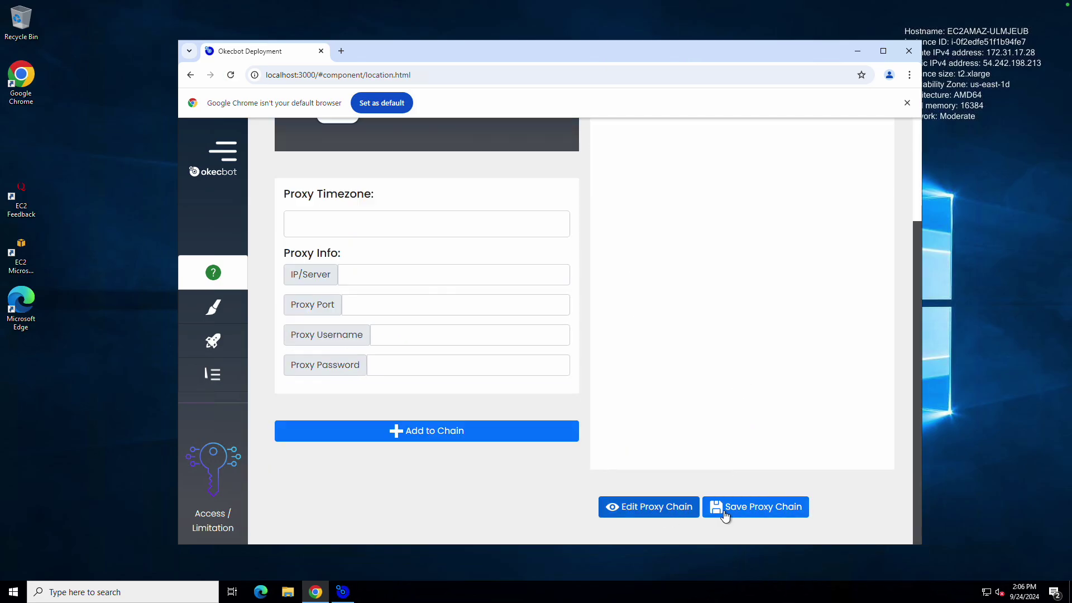
Delete the UK, Los Angeles, New York, canada and CHICAGO saved proxy chains.
click(691, 511)
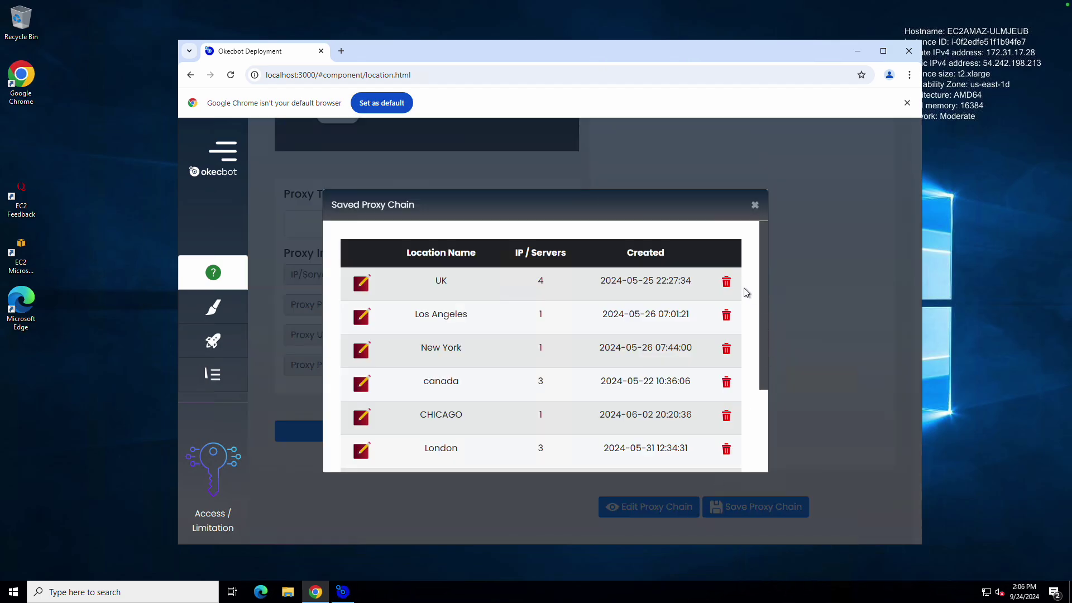
click(727, 281)
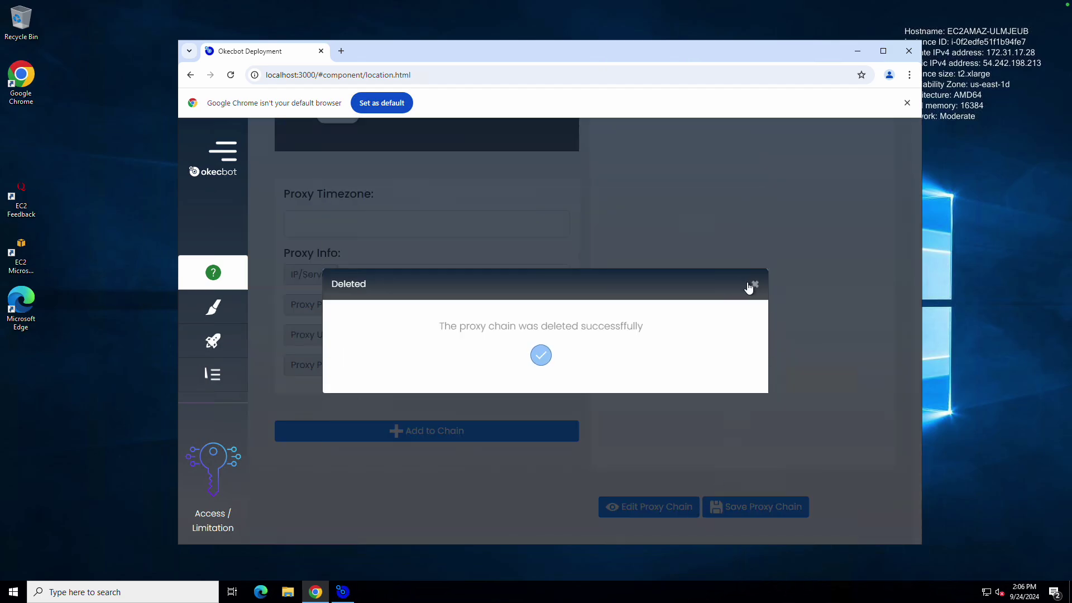
click(669, 508)
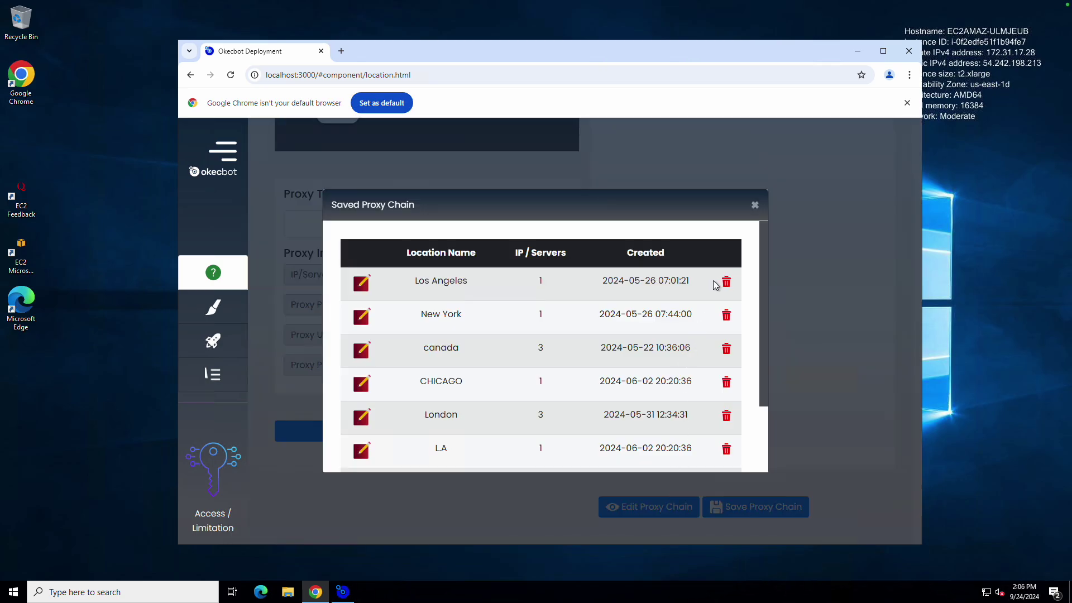
click(726, 283)
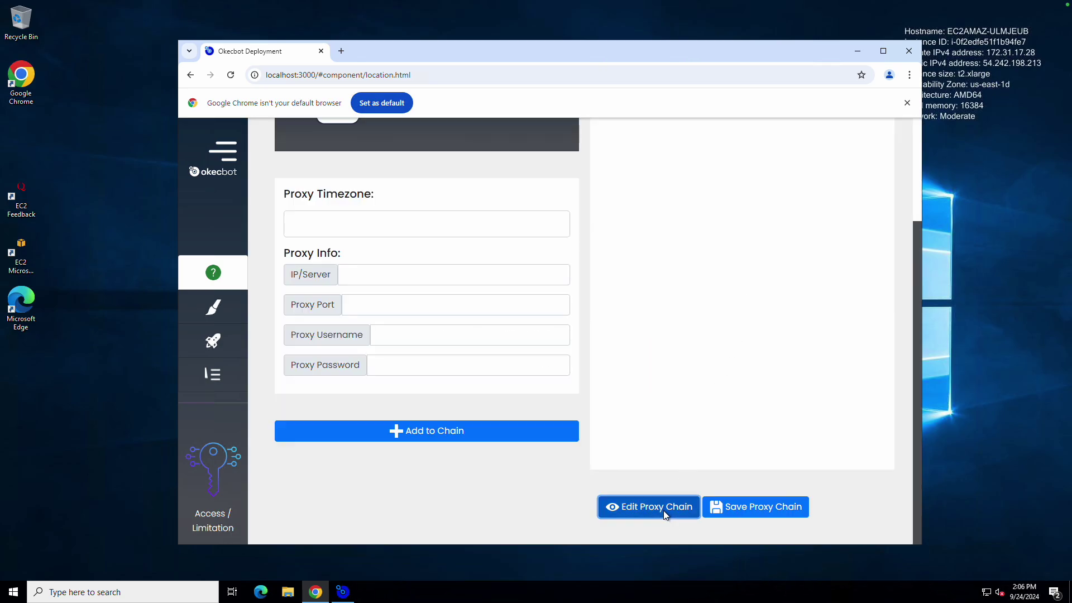
click(663, 509)
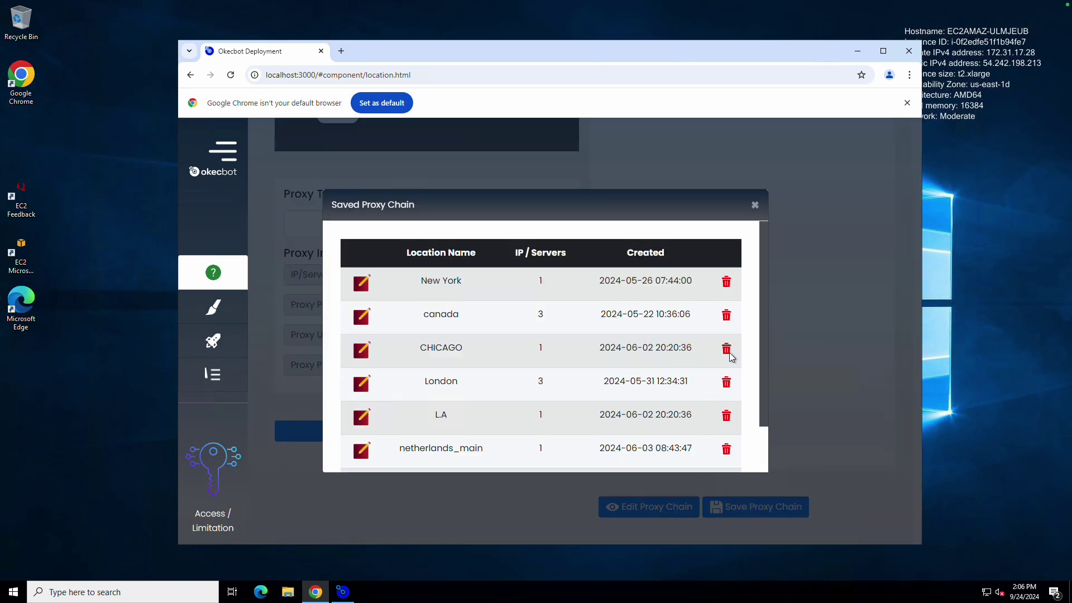
click(727, 281)
click(755, 284)
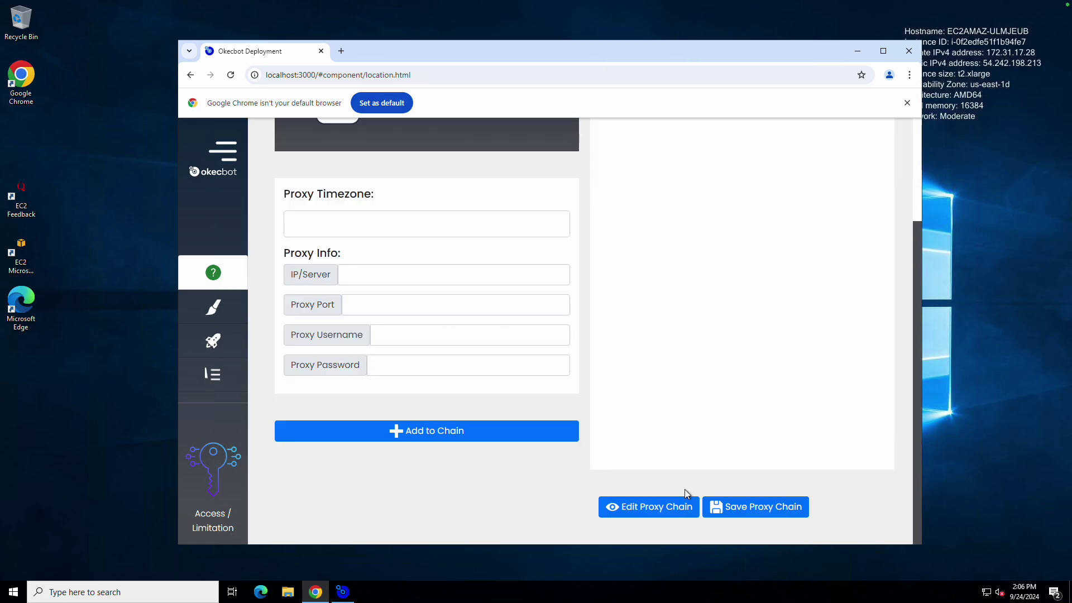
click(676, 507)
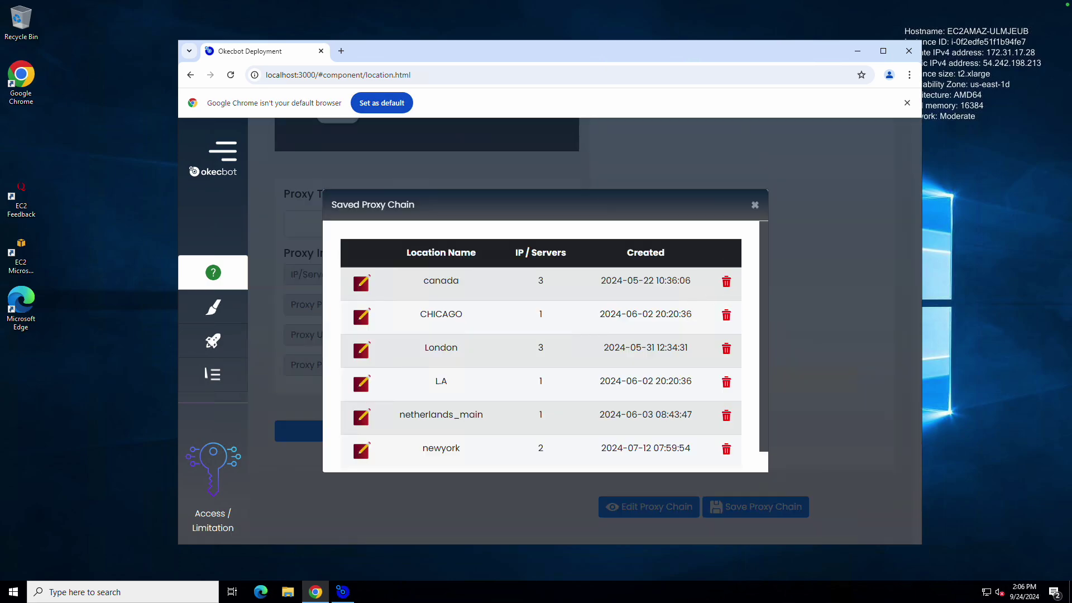
click(726, 281)
click(752, 285)
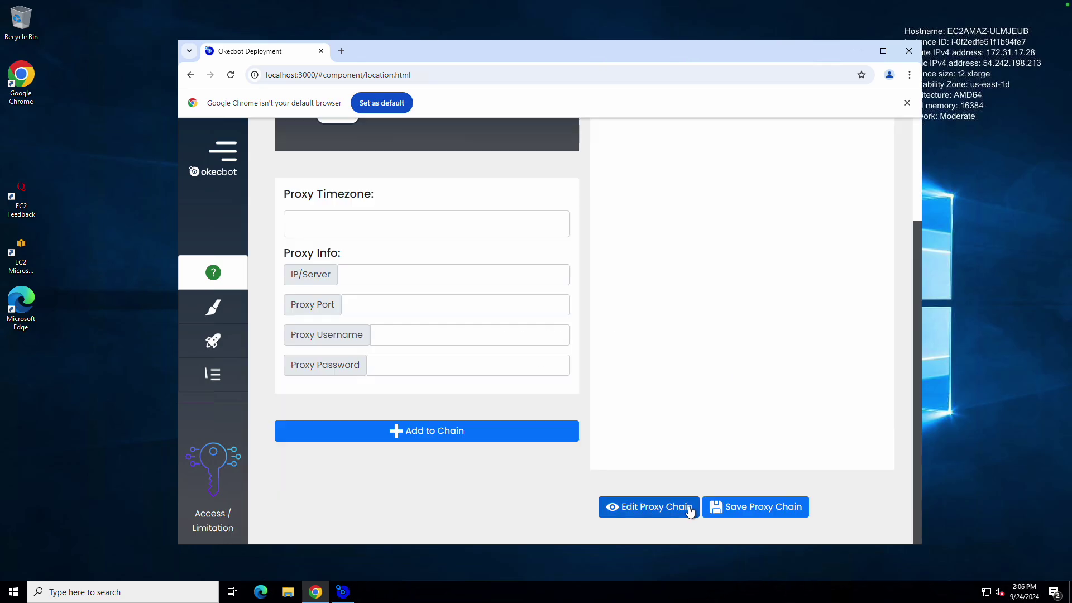
click(690, 511)
click(728, 291)
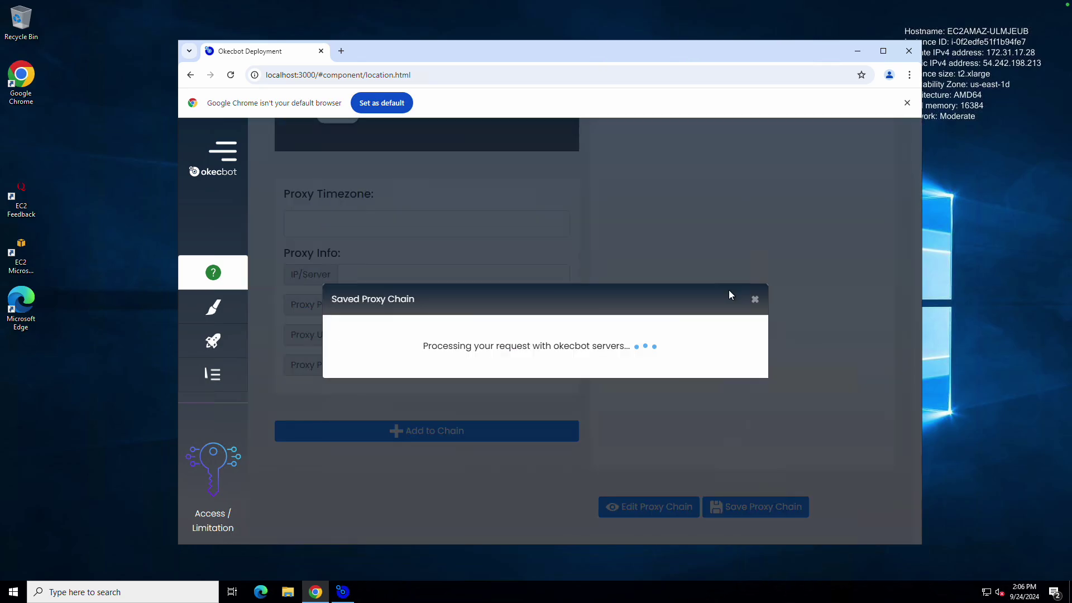
click(754, 284)
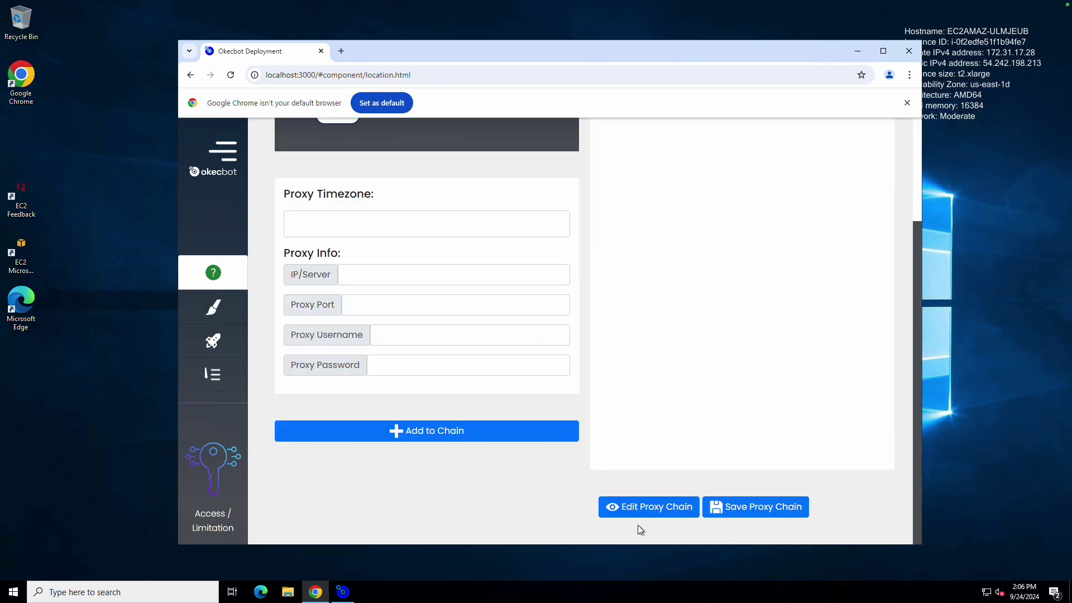
Delete the London, L.A, netherlands_main and newyork chains and confirm the list is empty.
click(642, 509)
click(730, 306)
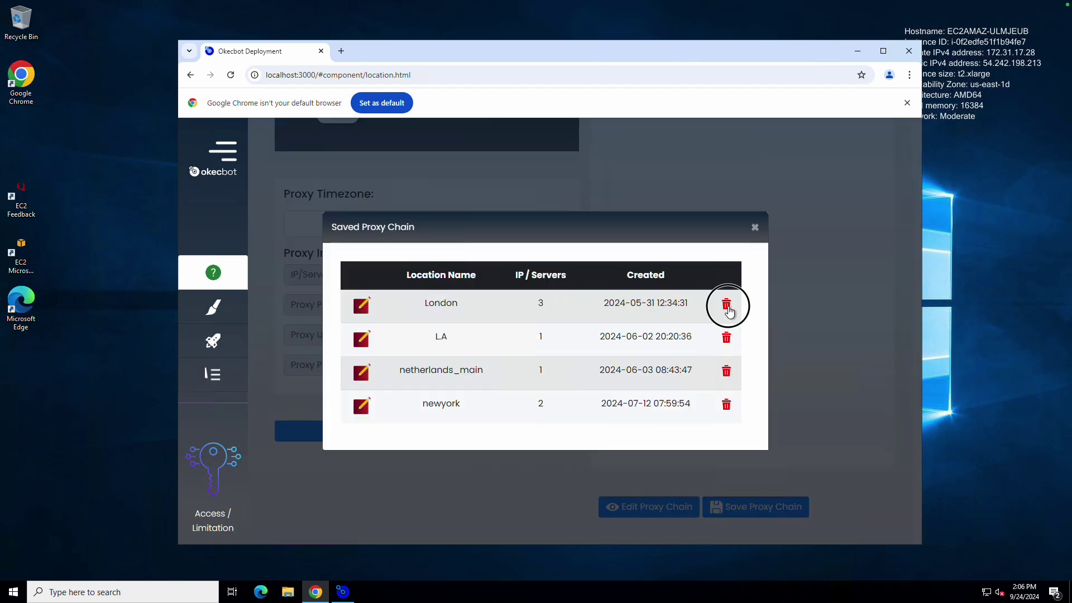
click(754, 284)
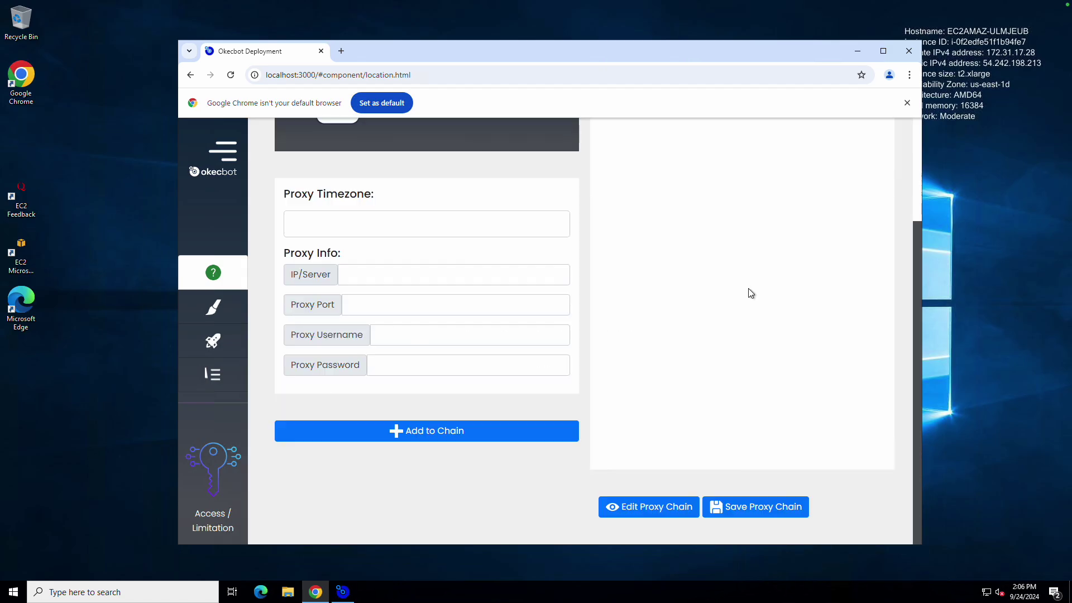
click(647, 507)
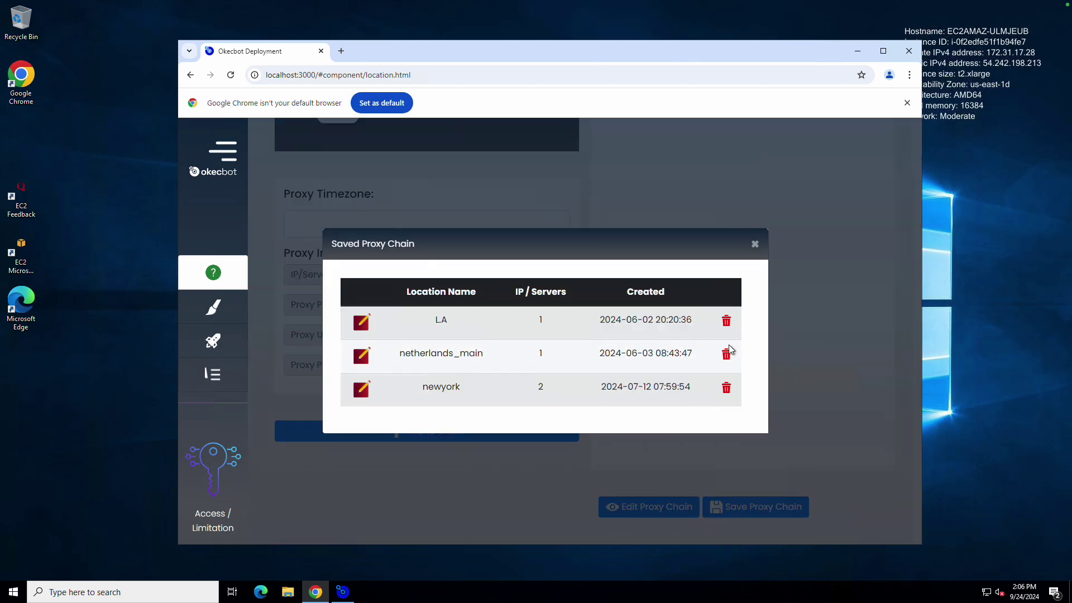
click(725, 318)
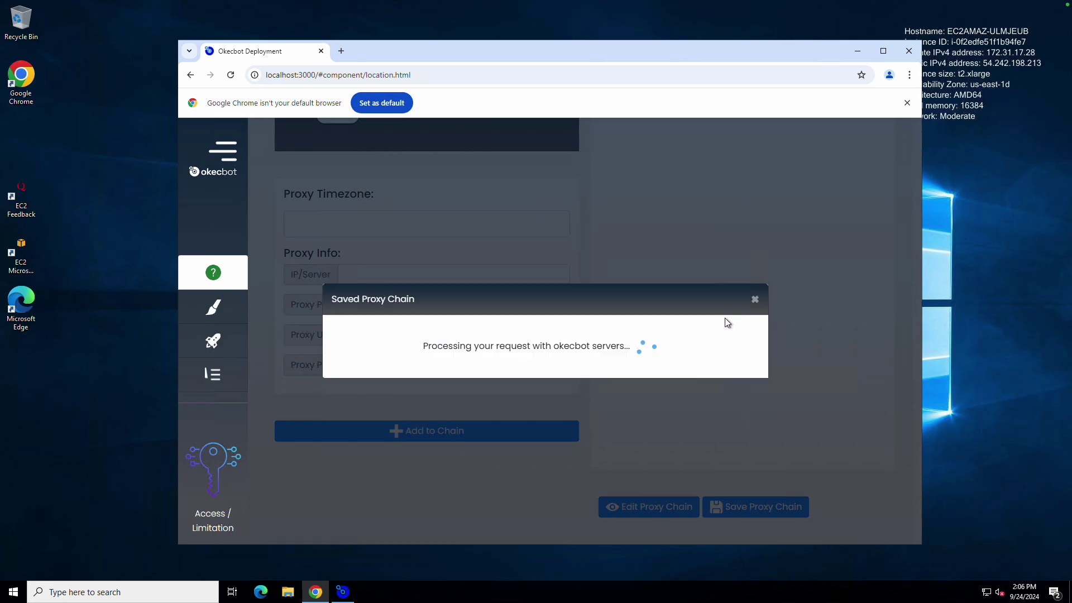
click(757, 287)
click(644, 507)
click(727, 346)
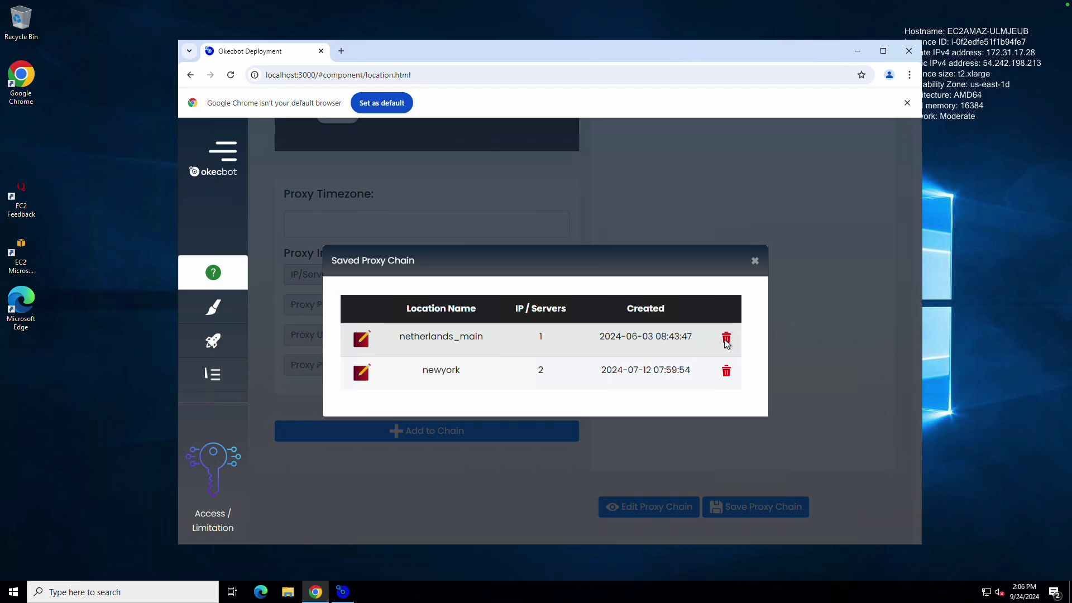
click(726, 342)
click(751, 283)
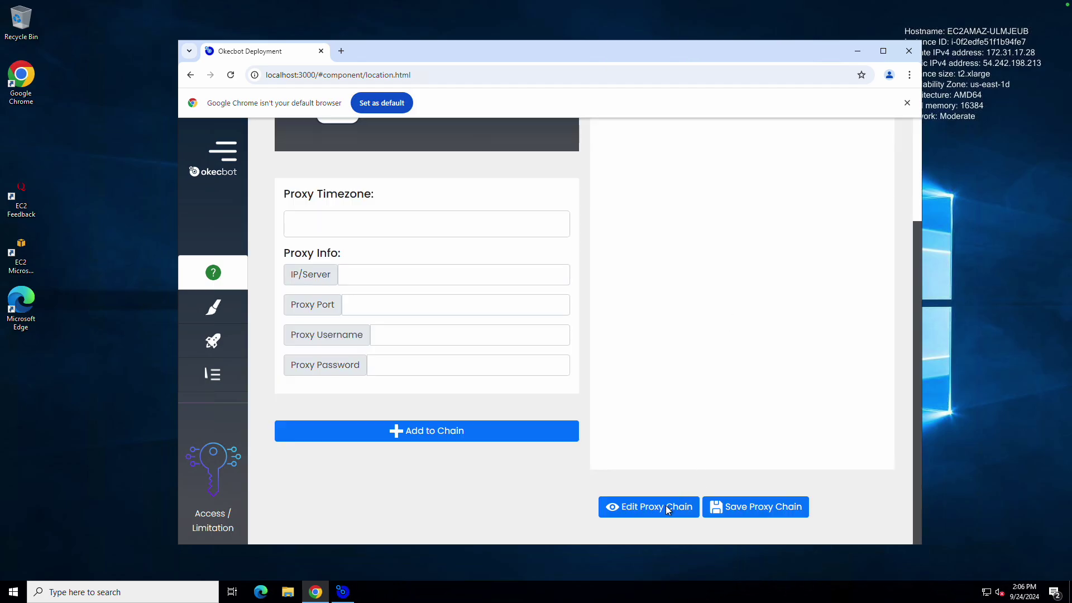
click(668, 508)
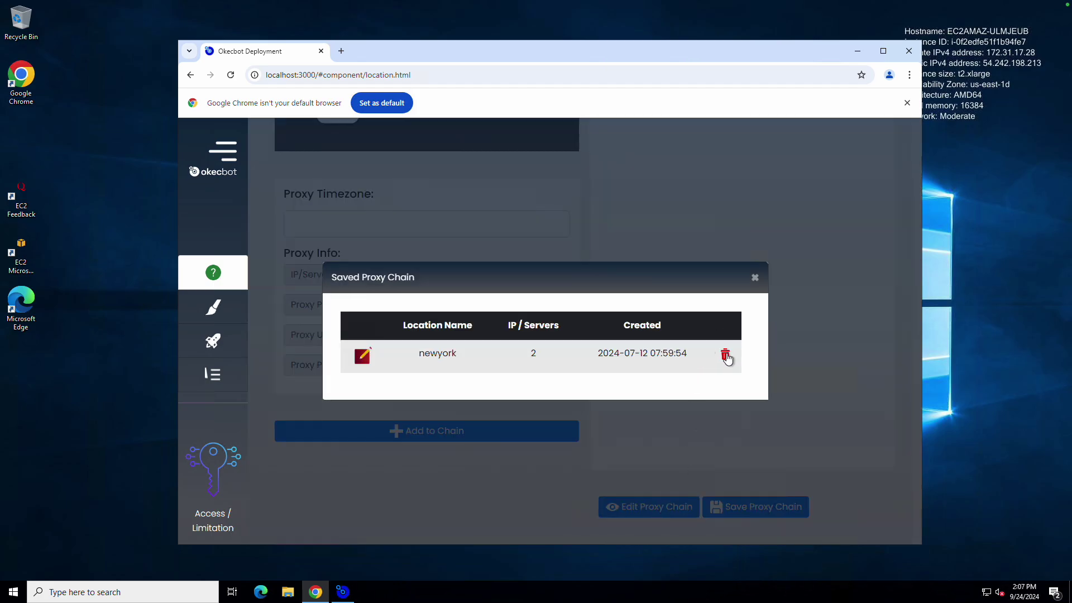
click(727, 358)
click(754, 277)
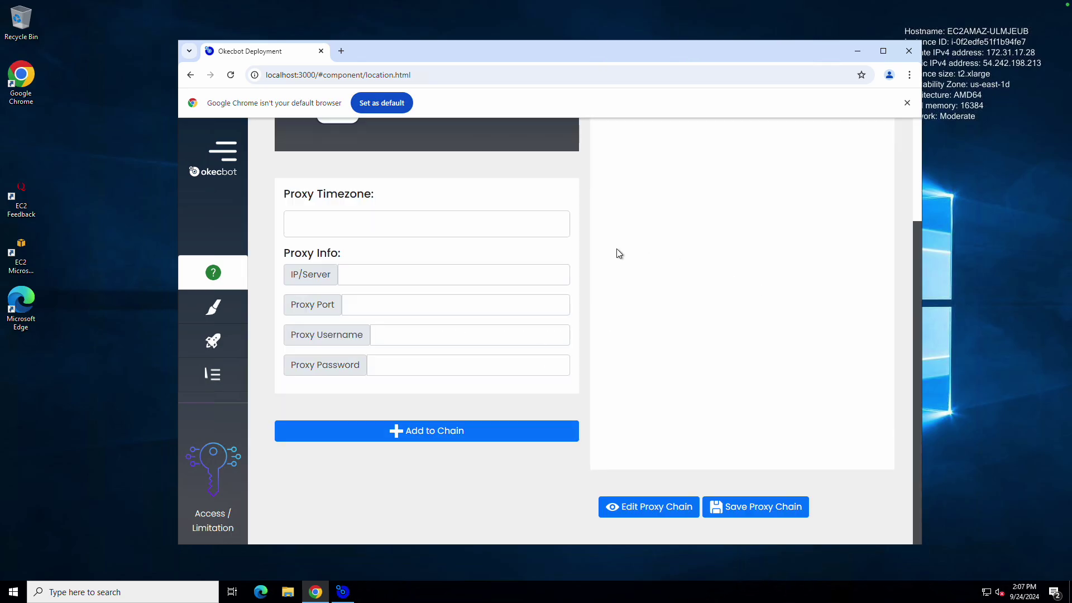
click(651, 517)
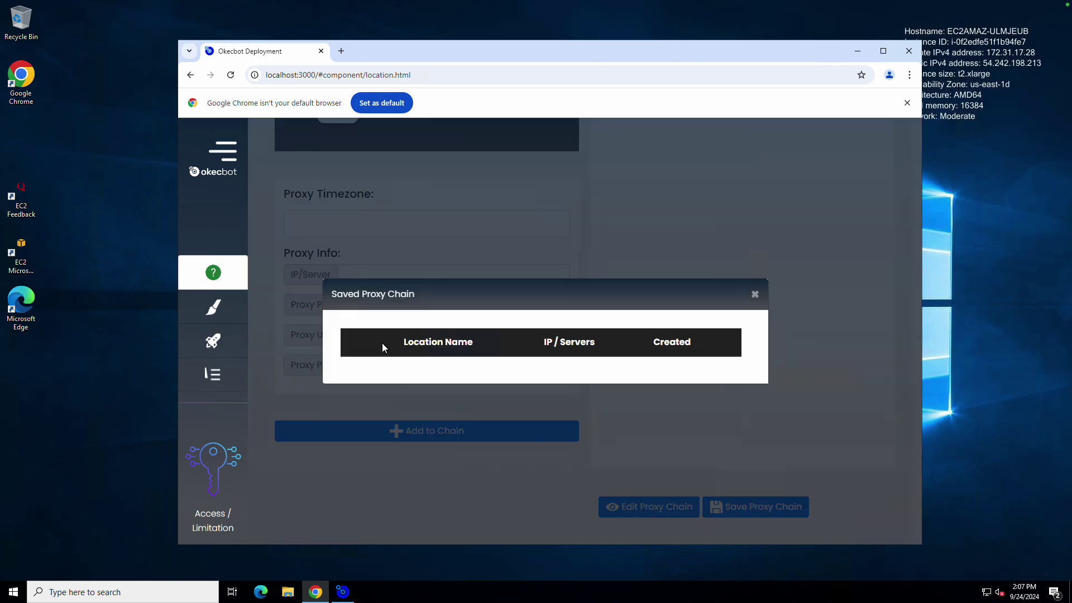
click(755, 294)
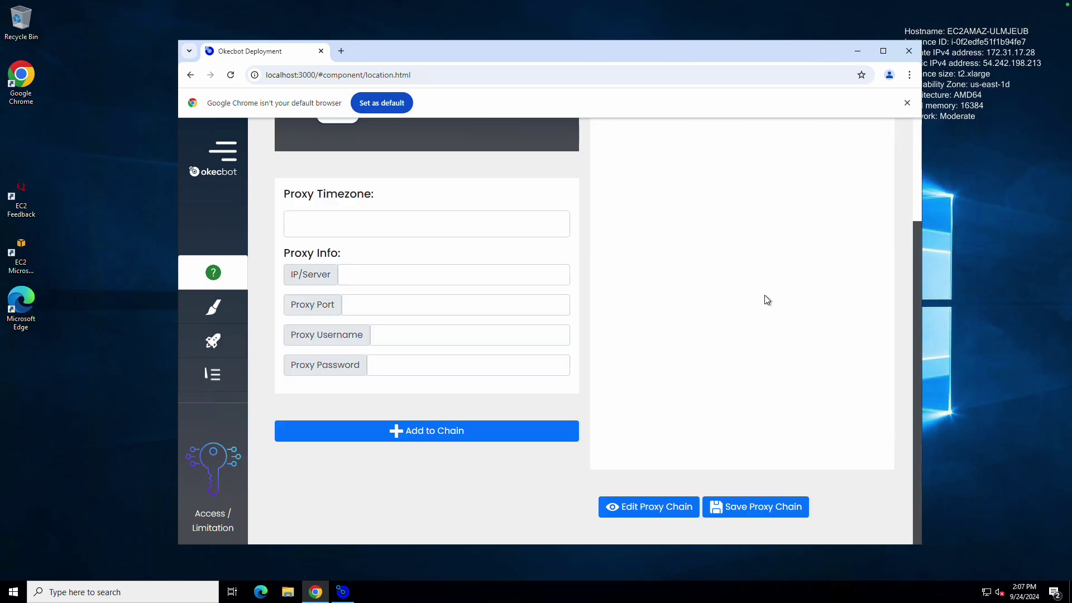
Return to Manage Bots and check the Default::Location dropdown without changing it.
click(223, 150)
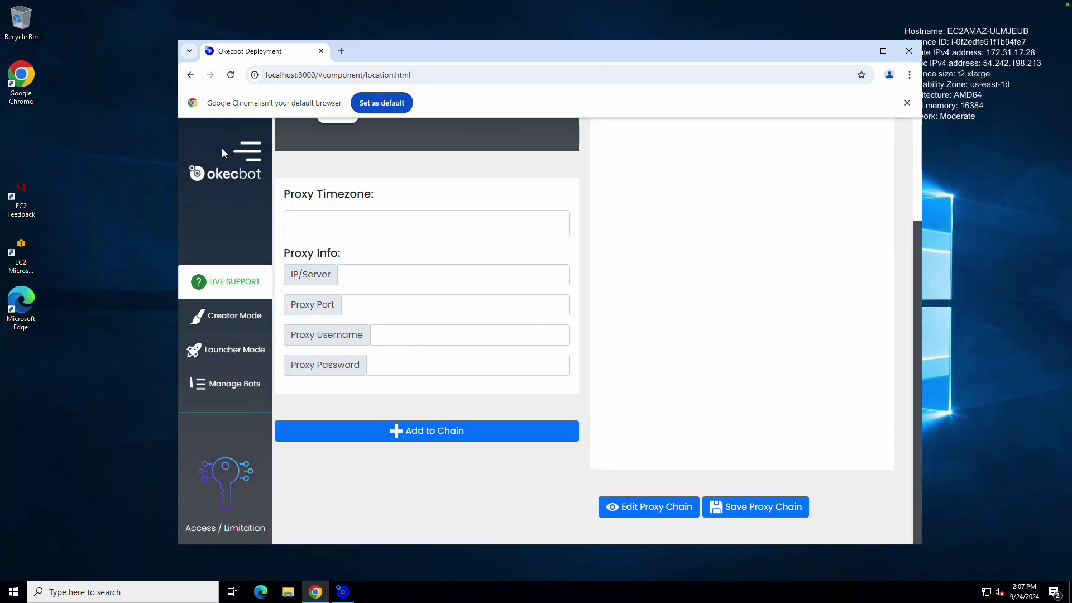
click(240, 385)
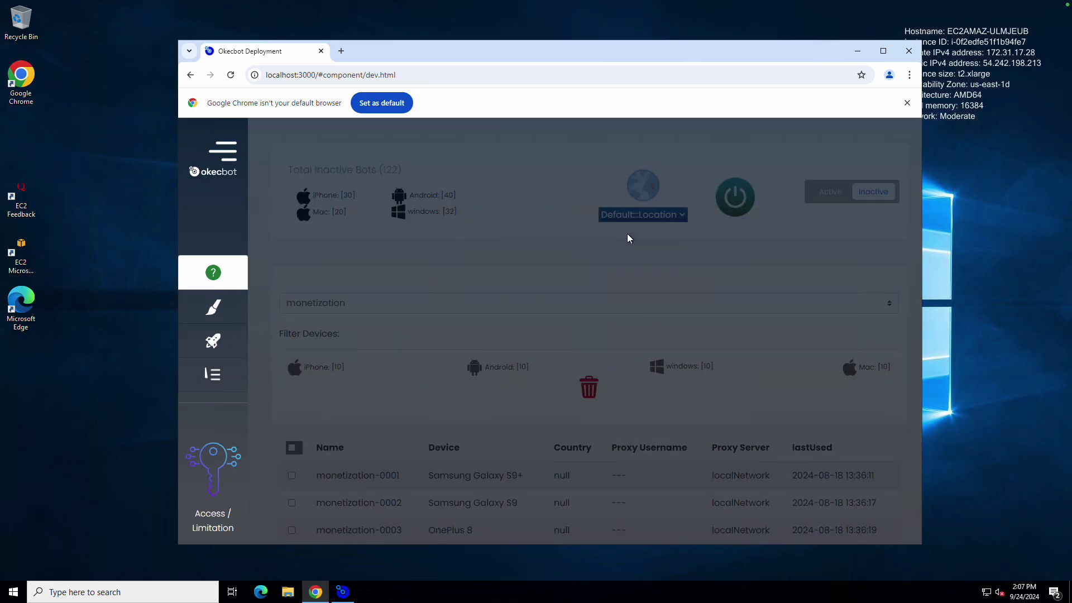
click(642, 224)
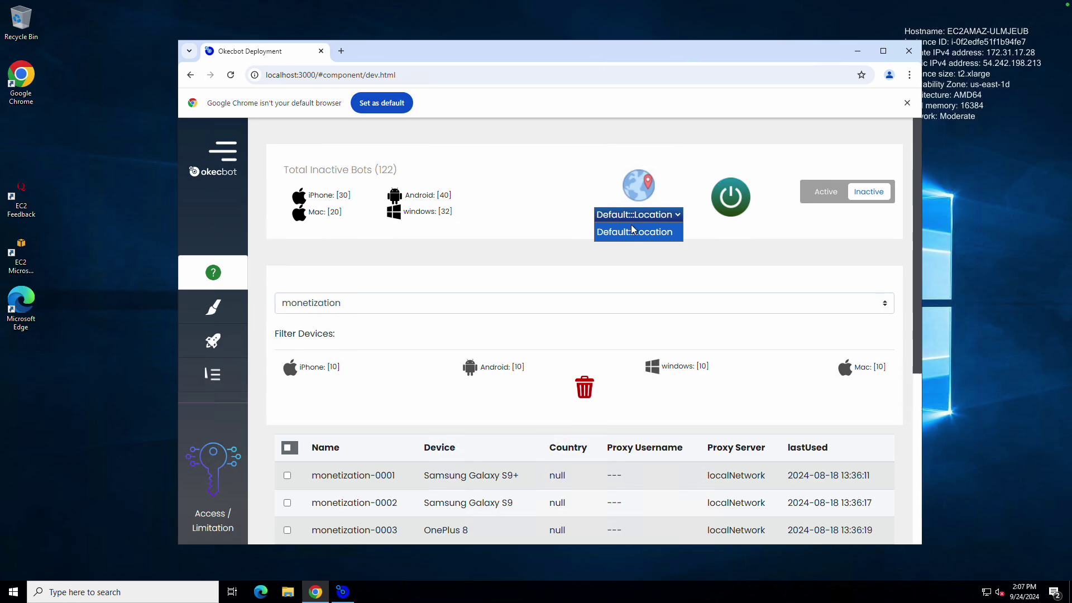
click(509, 246)
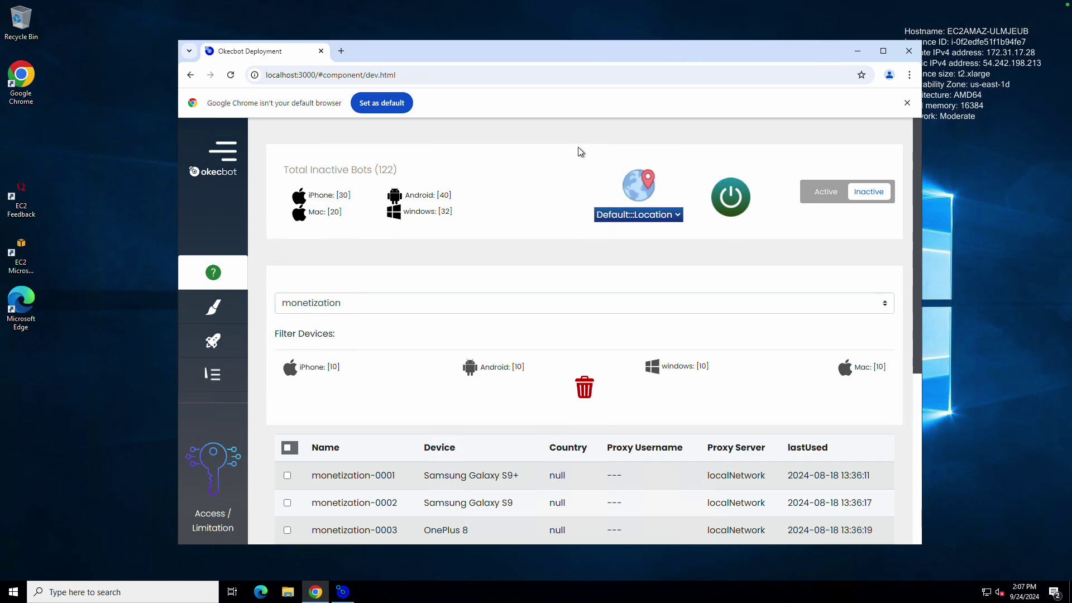
Exit Remote Desktop full screen and bring Chrome's Cherry Proxy Residential Proxies window forward.
mouse_move(474, 4)
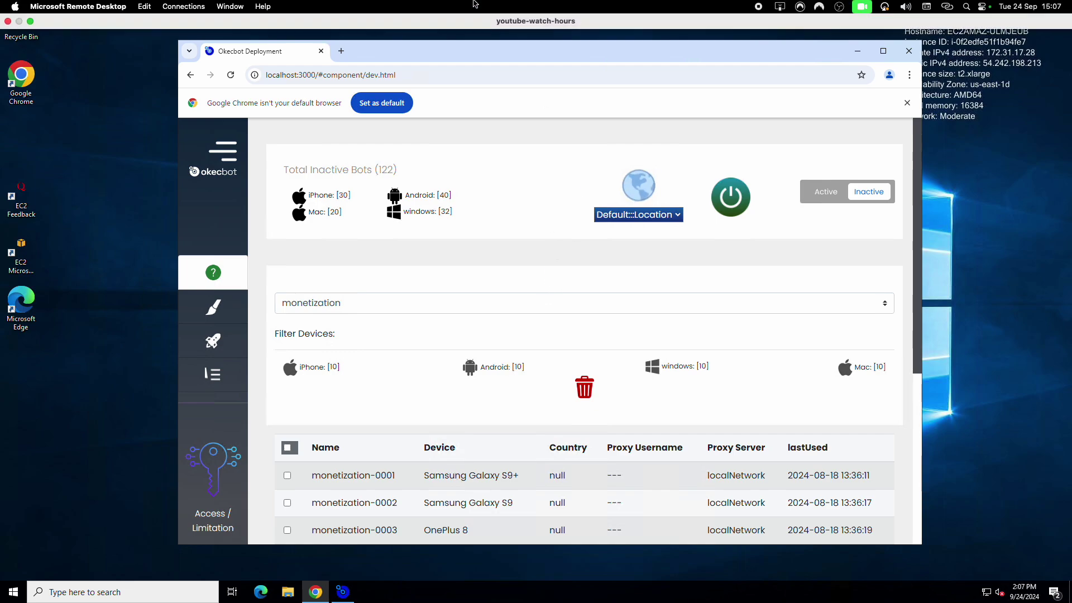
click(31, 22)
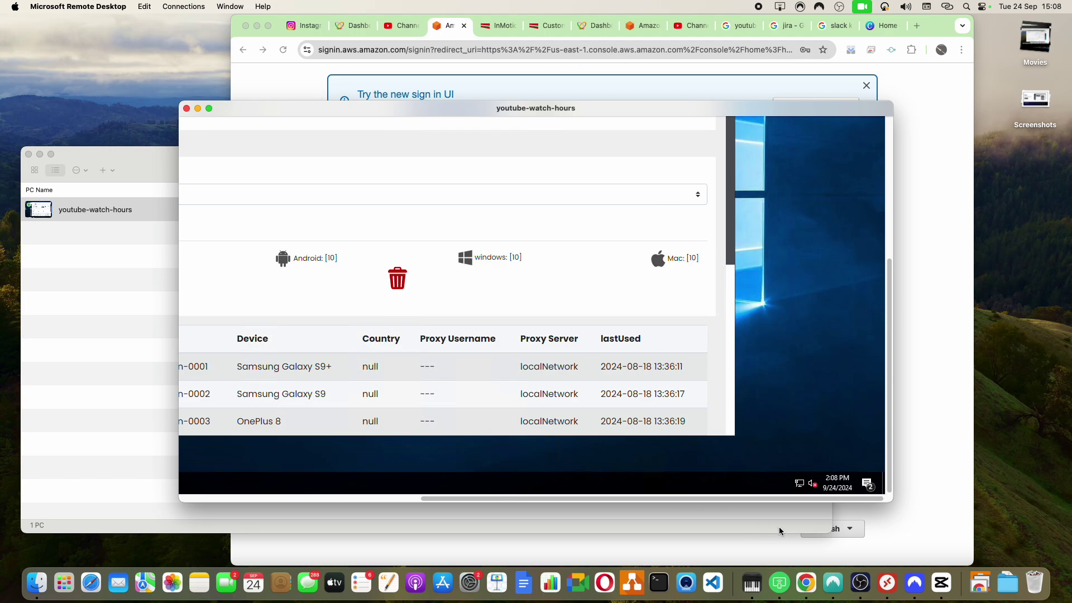
right_click(808, 587)
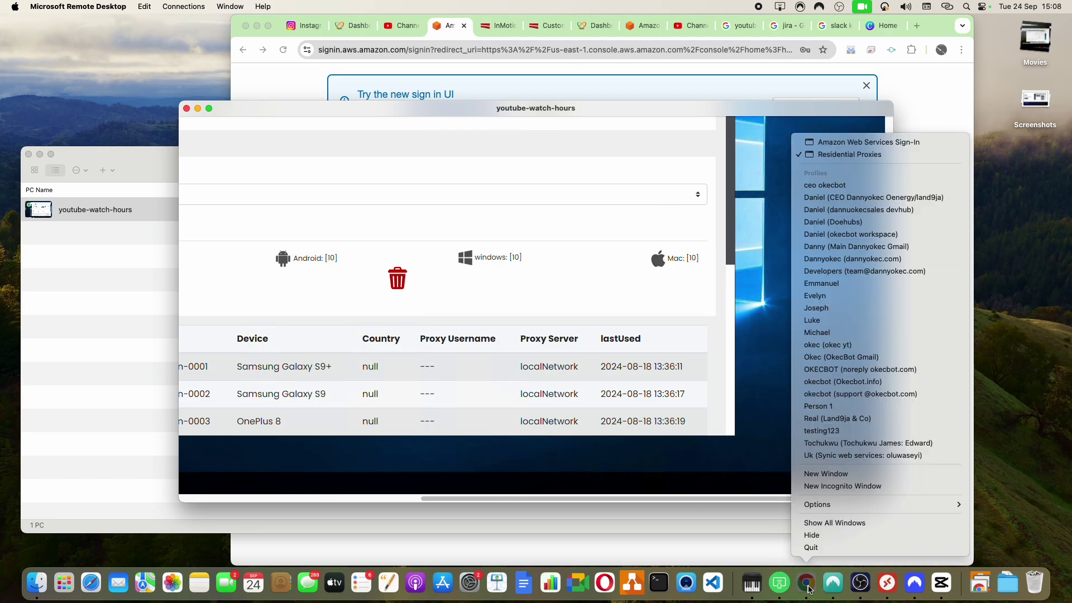
click(849, 155)
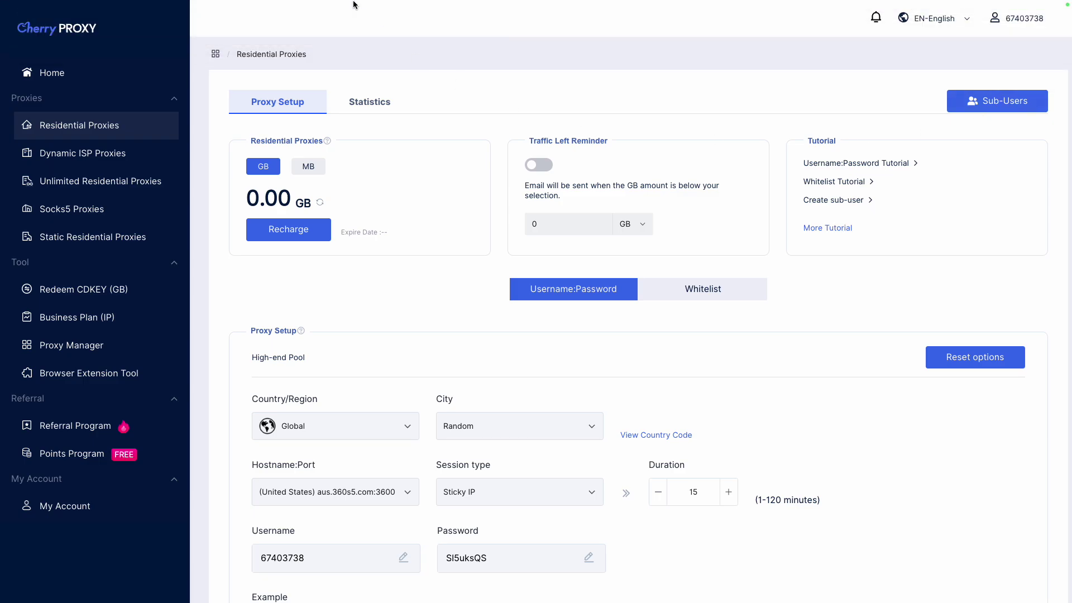
mouse_move(354, 2)
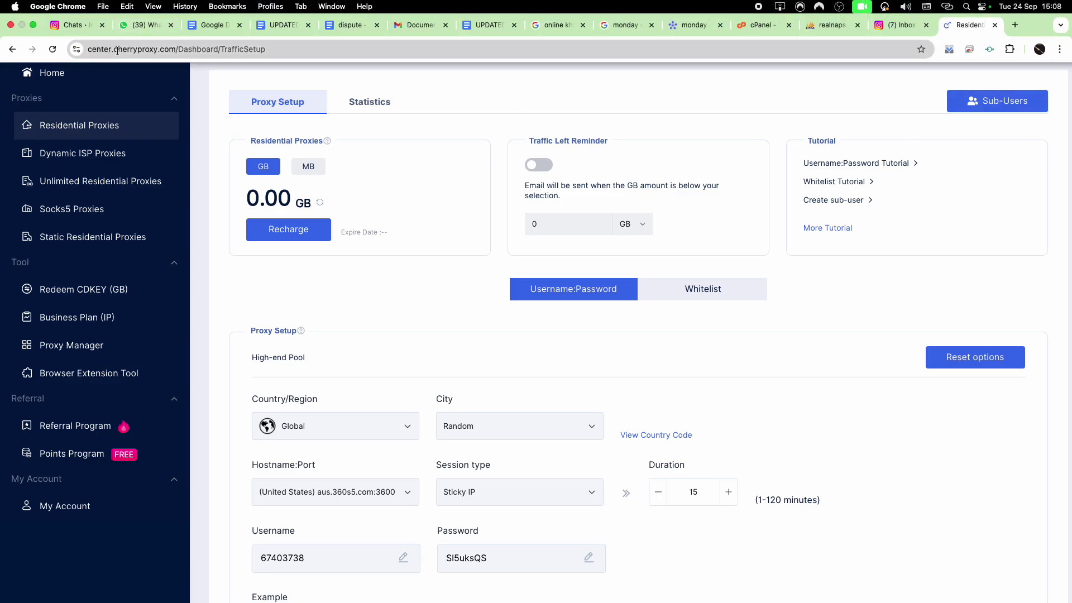
drag(112, 49, 202, 50)
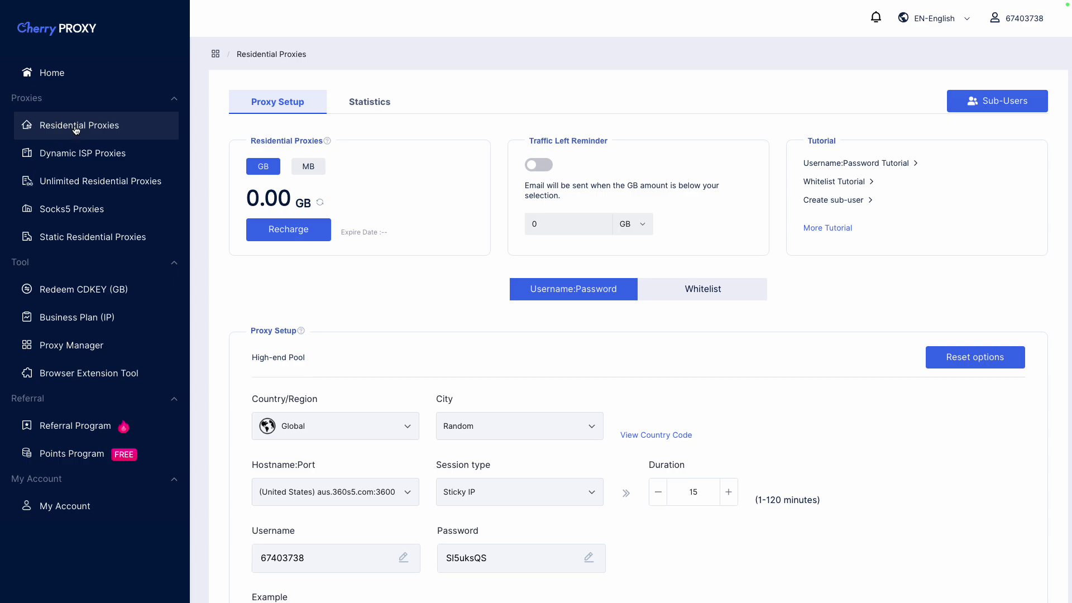
Open Unlimited Residential Proxies from the Cherry Proxy sidebar.
click(82, 177)
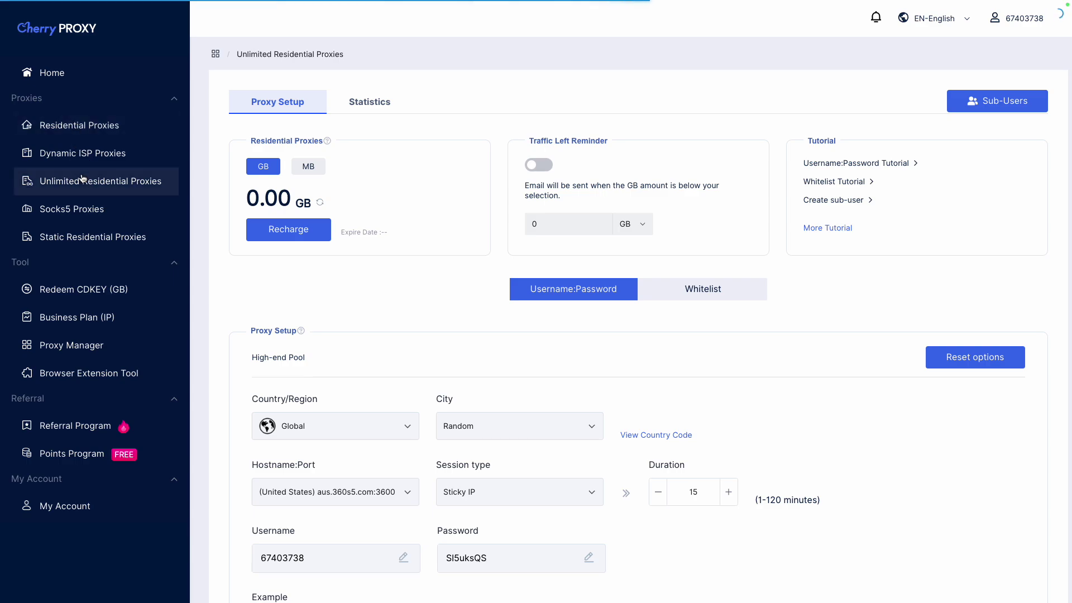
click(103, 187)
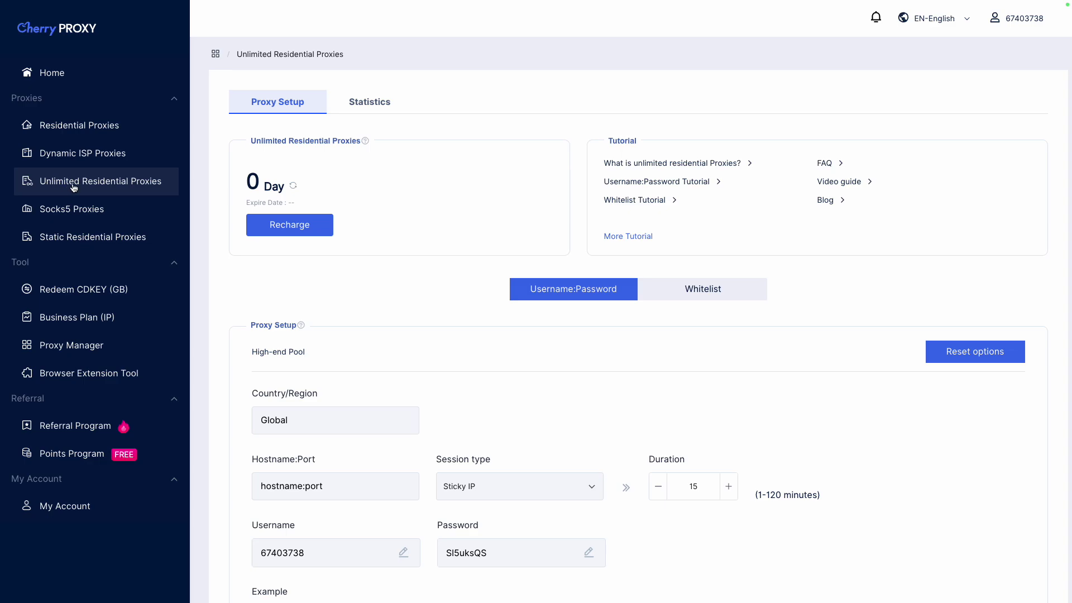
mouse_move(165, 5)
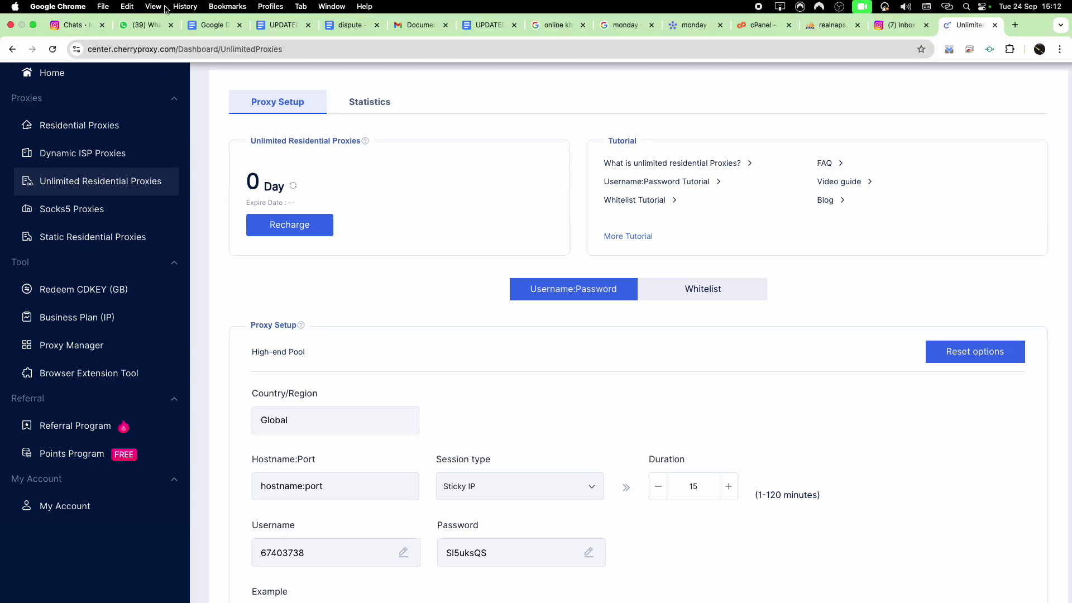